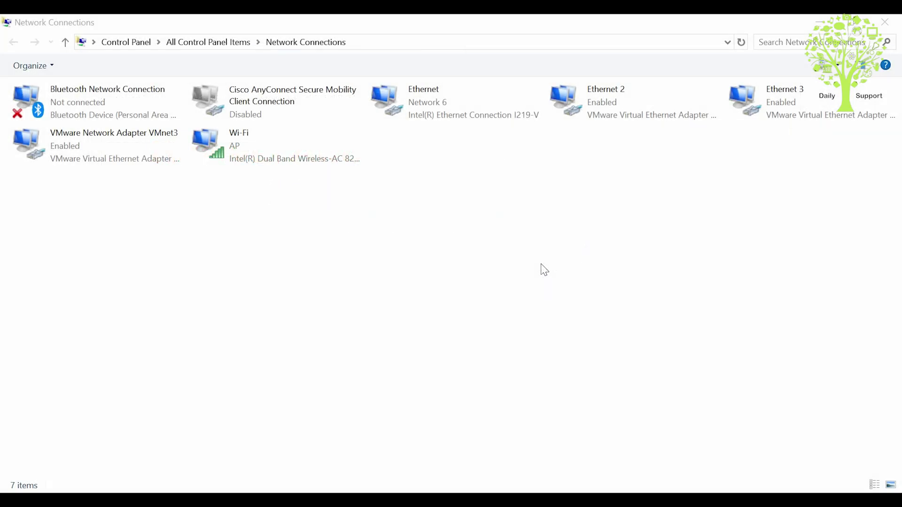
Check the Ethernet adapter's details: static IP 192.168.1.2, gateway 192.168.1.1, DNS 8.8.8.8
double_click(432, 109)
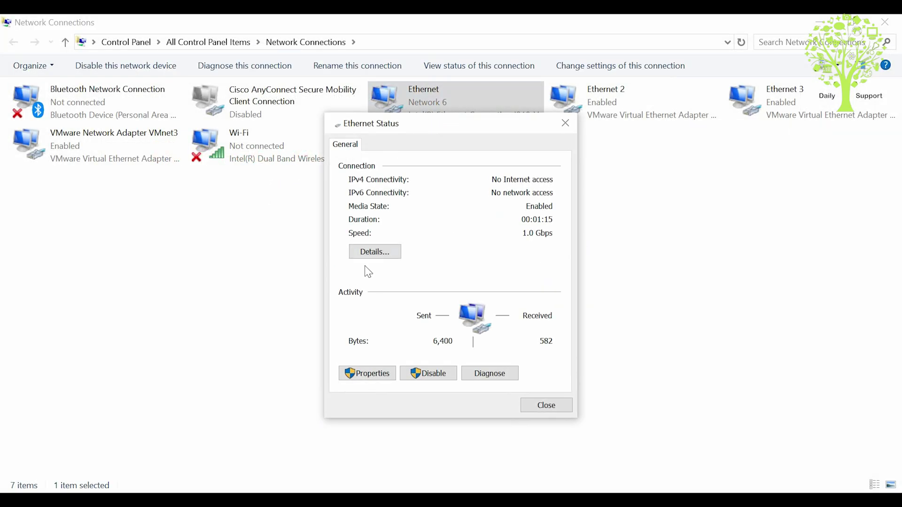
left_click(374, 252)
left_click(436, 240)
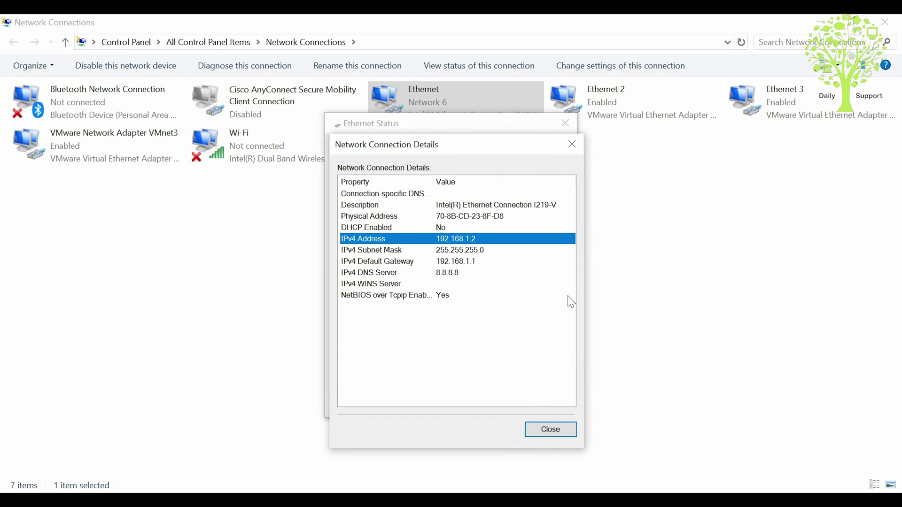
left_click(446, 251)
left_click(455, 273)
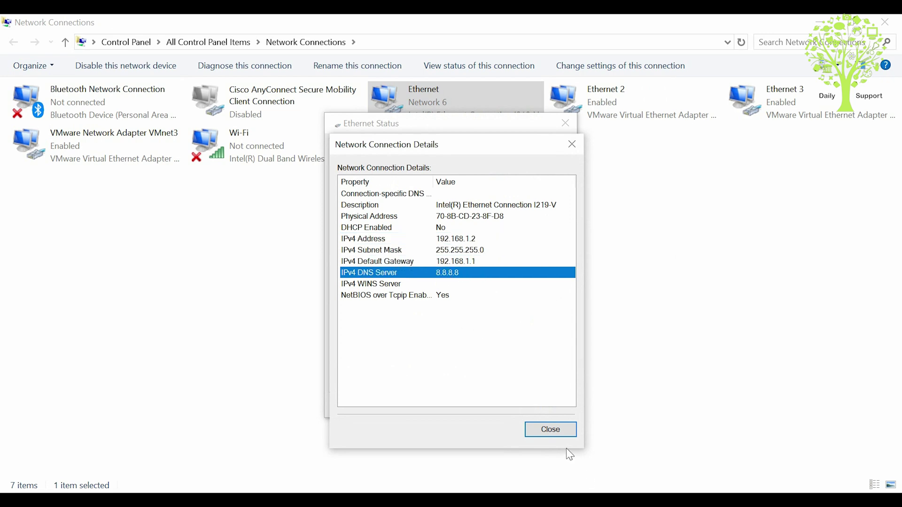
left_click(554, 433)
type("pi")
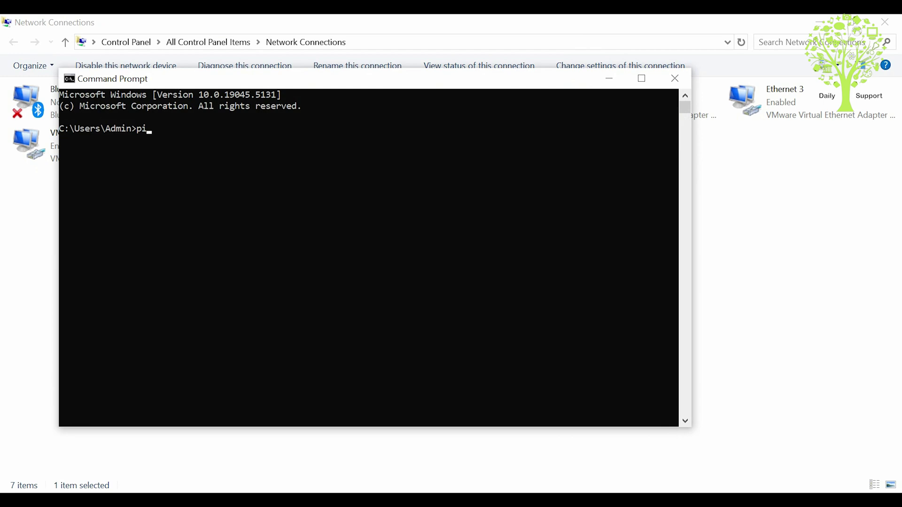
Ping the router at 192.168.1.1 from Command Prompt
type("ng 192.1")
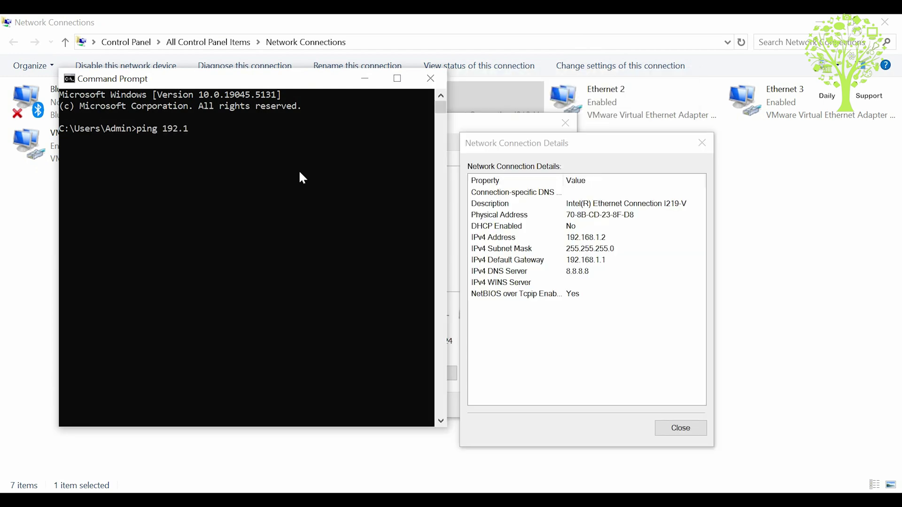
type("68.1.1")
key("Return")
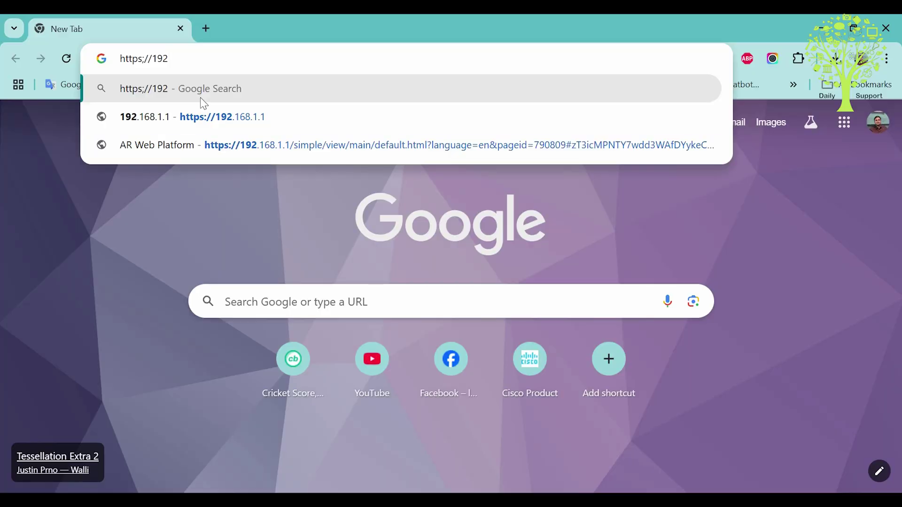
Load the router page at 192.168.1.1 and register the admin user with a password
type(".1")
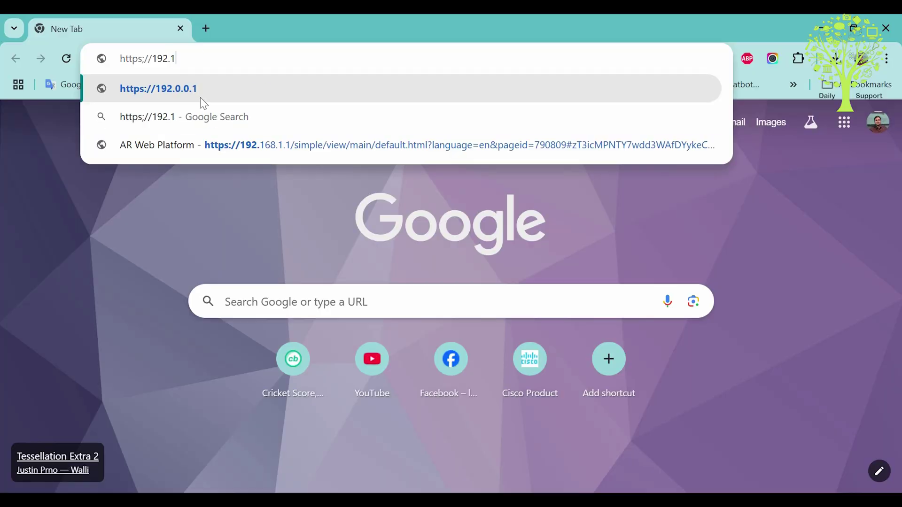
type("68.1.")
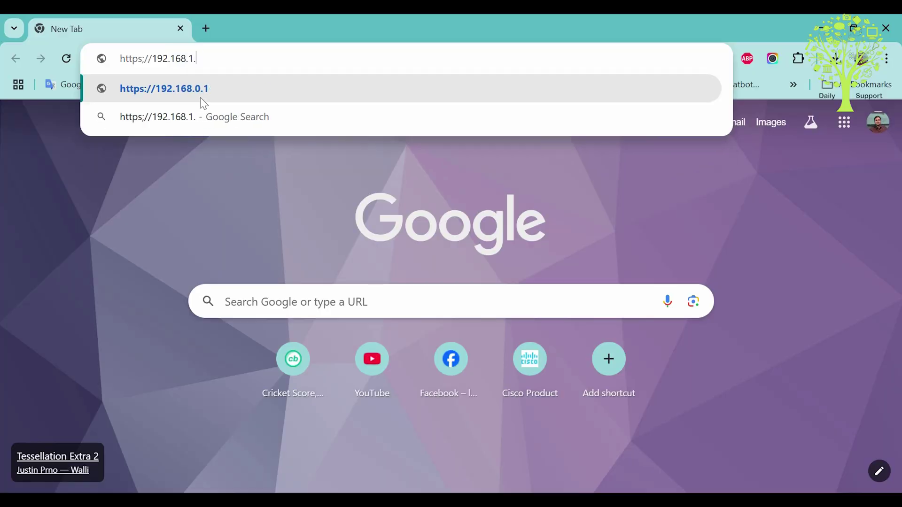
type("1")
key("Return")
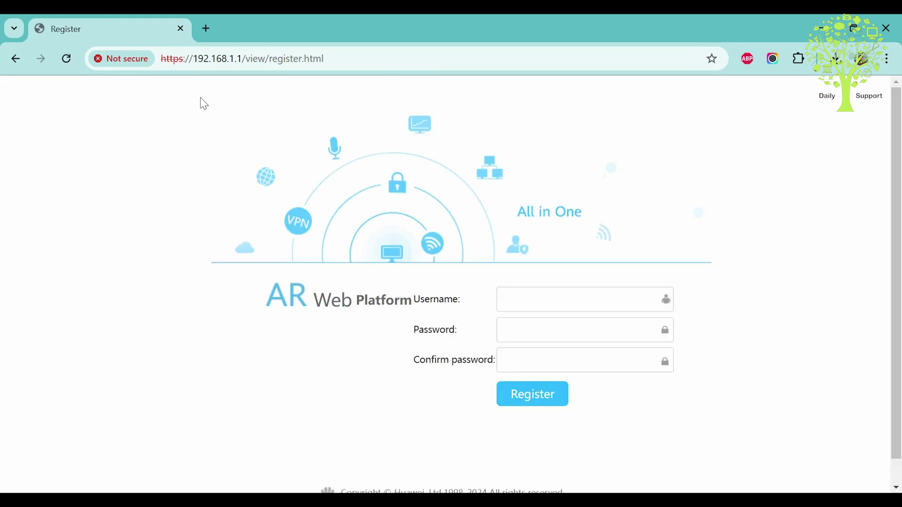
left_click(574, 301)
type("admin")
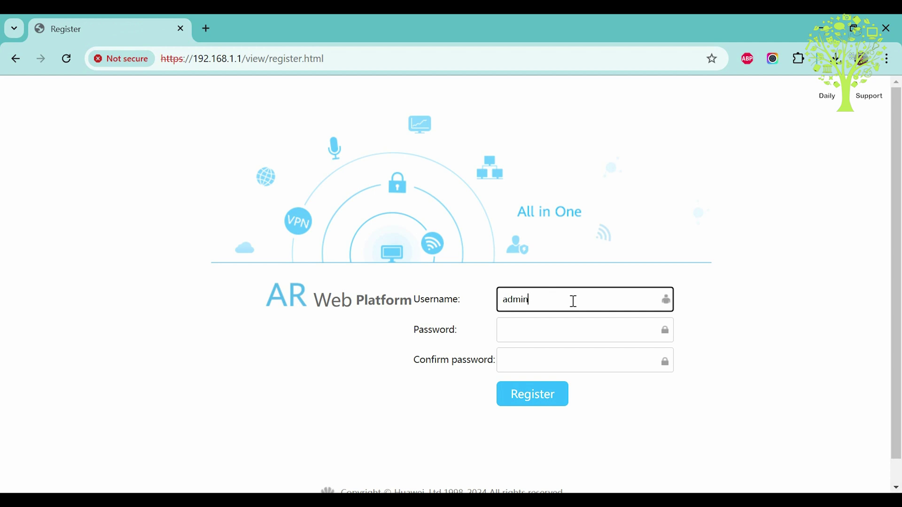
key("Tab")
type("A")
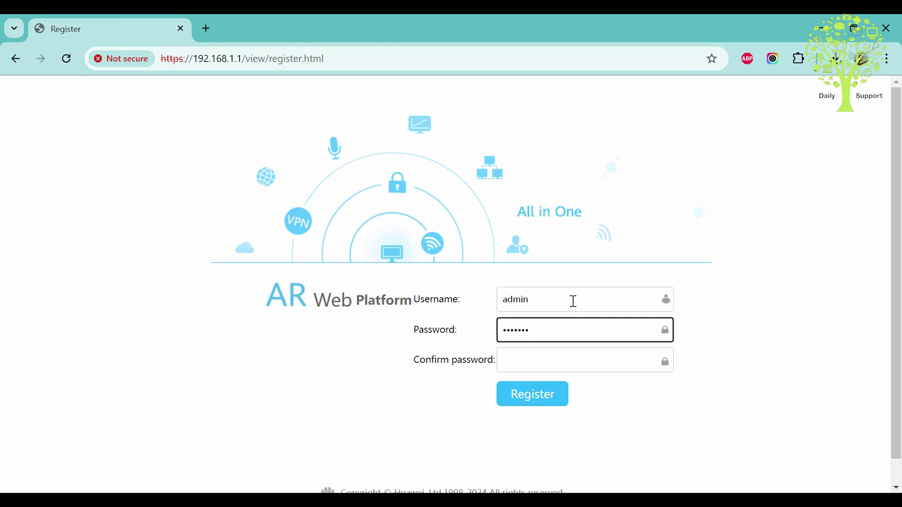
key("Tab")
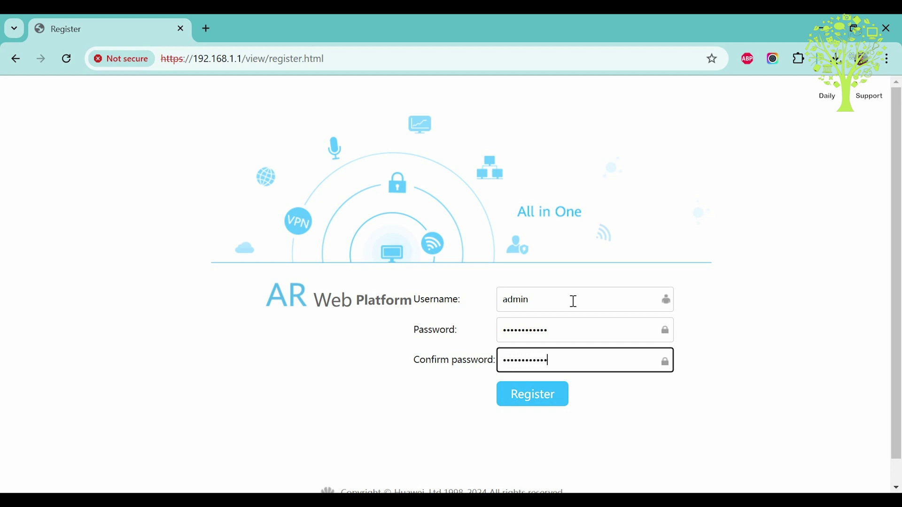
left_click(545, 407)
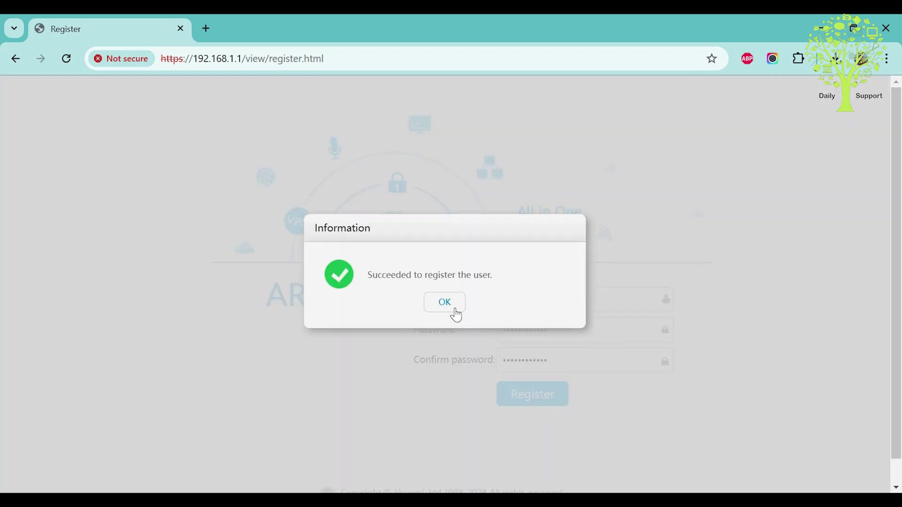
Log in to the router's web platform as admin
left_click(452, 307)
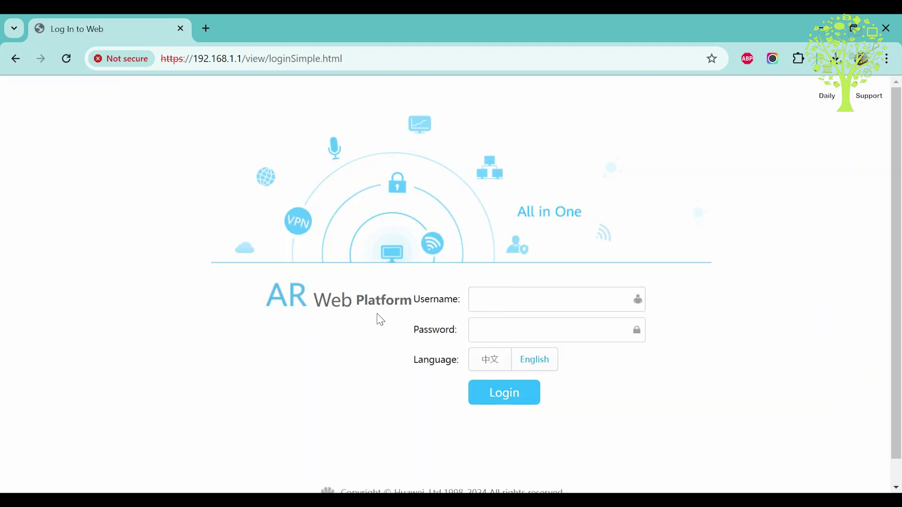
left_click(497, 295)
type("admi")
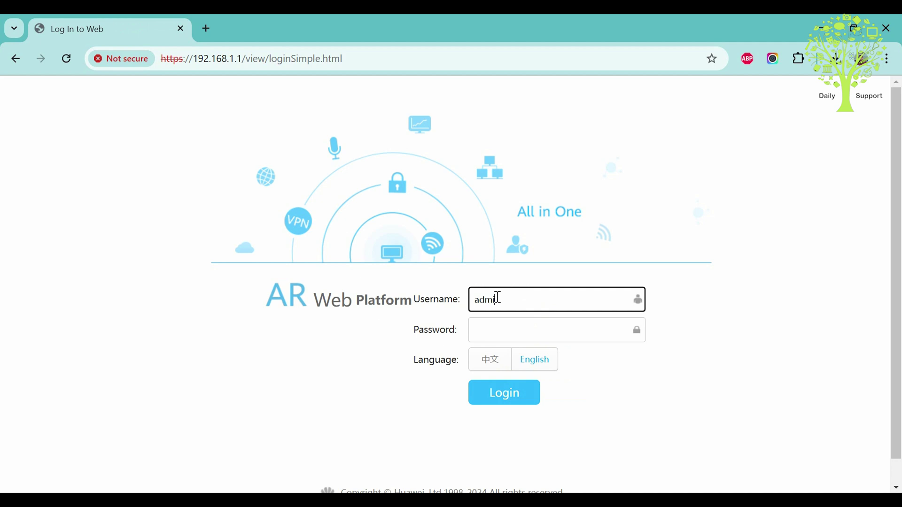
type("n")
key("Tab")
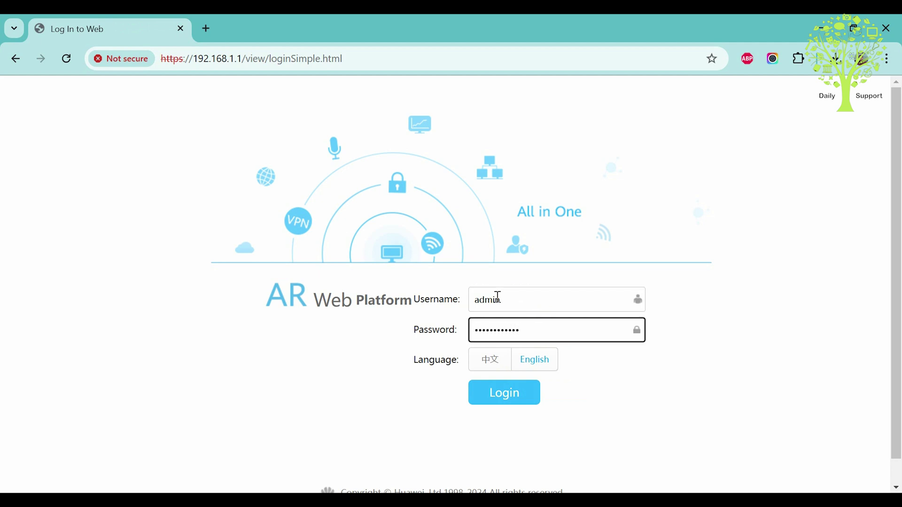
left_click(505, 397)
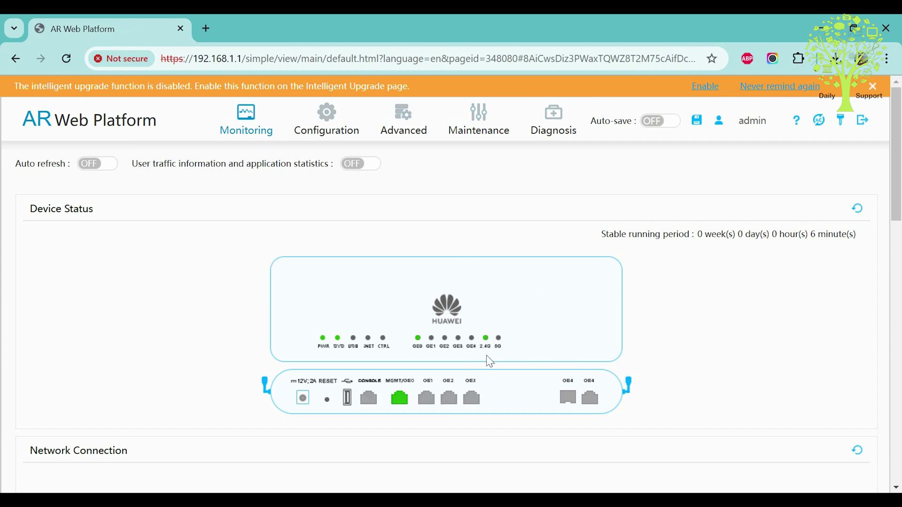
Scroll through the Monitoring dashboard to review device status and the down Internet link
scroll(454, 361, "down", 1)
scroll(454, 364, "down", 3)
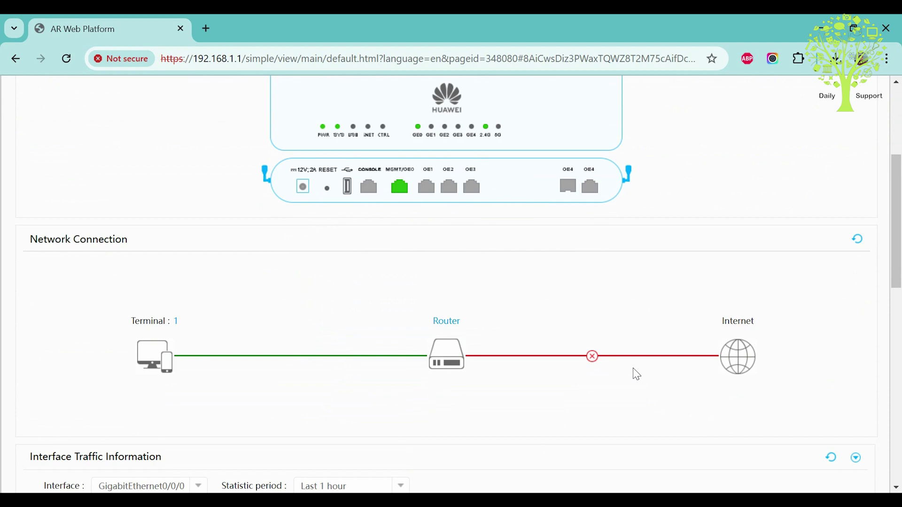
scroll(630, 368, "down", 3)
scroll(632, 376, "down", 3)
scroll(631, 376, "down", 5)
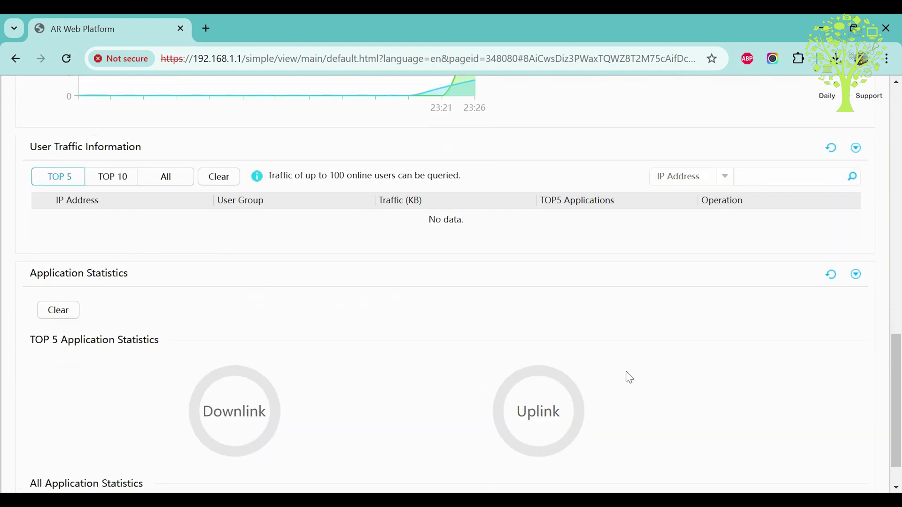
scroll(630, 378, "up", 10)
scroll(627, 377, "up", 5)
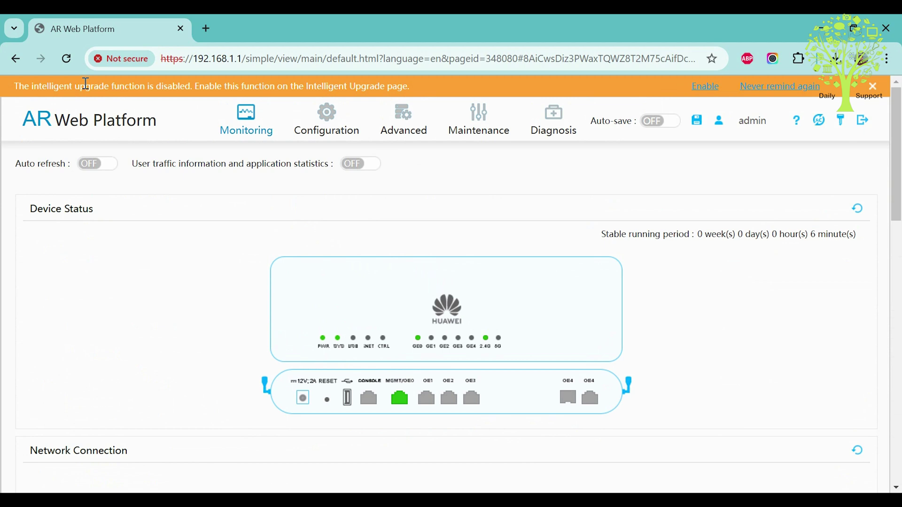
Open Intelligent Upgrade settings and read the Letter of Authorization
left_click_drag(14, 95, 412, 91)
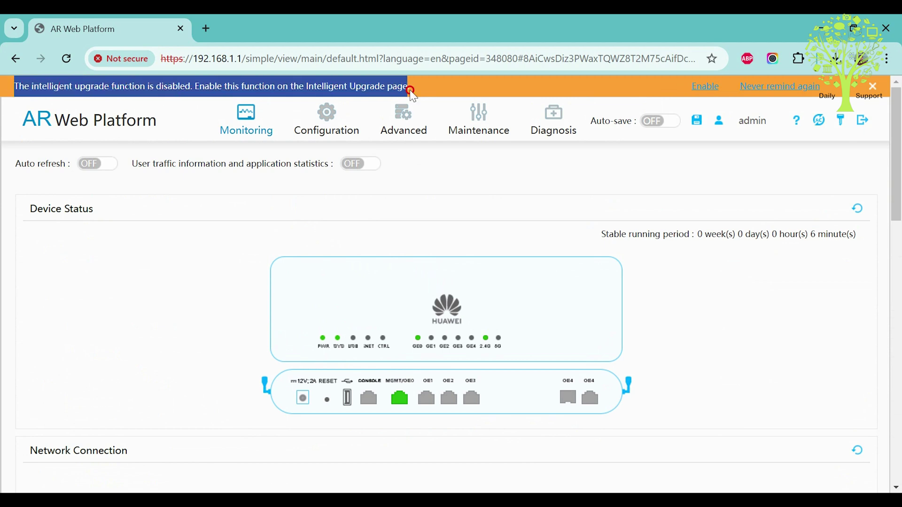
left_click(710, 87)
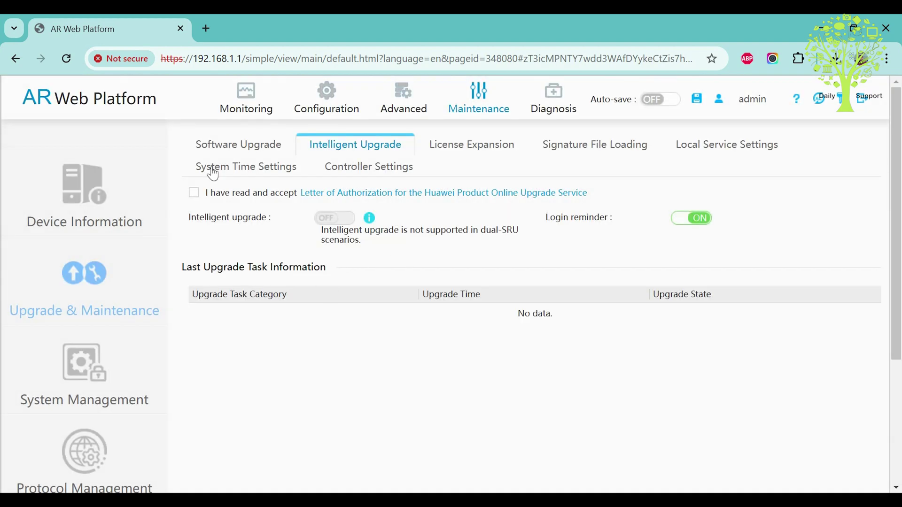
left_click_drag(209, 192, 439, 194)
left_click(438, 192)
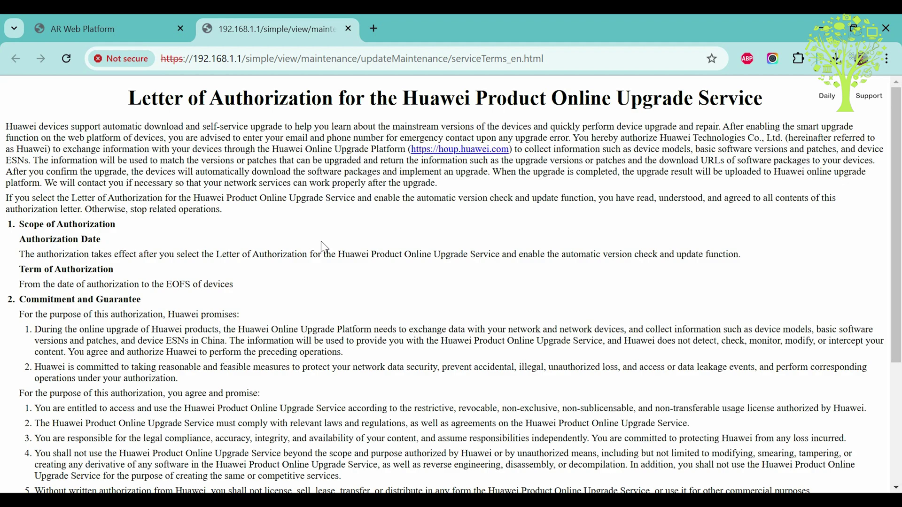
scroll(324, 246, "down", 2)
scroll(324, 247, "down", 2)
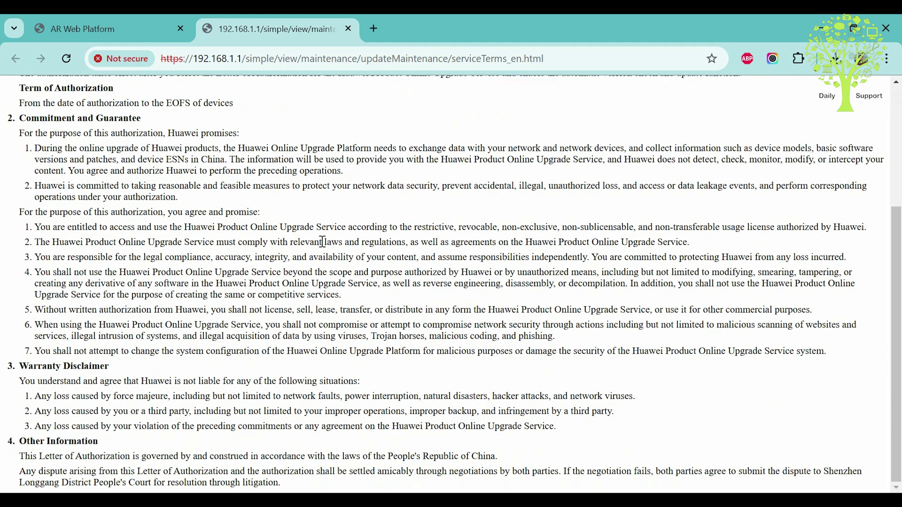
scroll(323, 242, "up", 4)
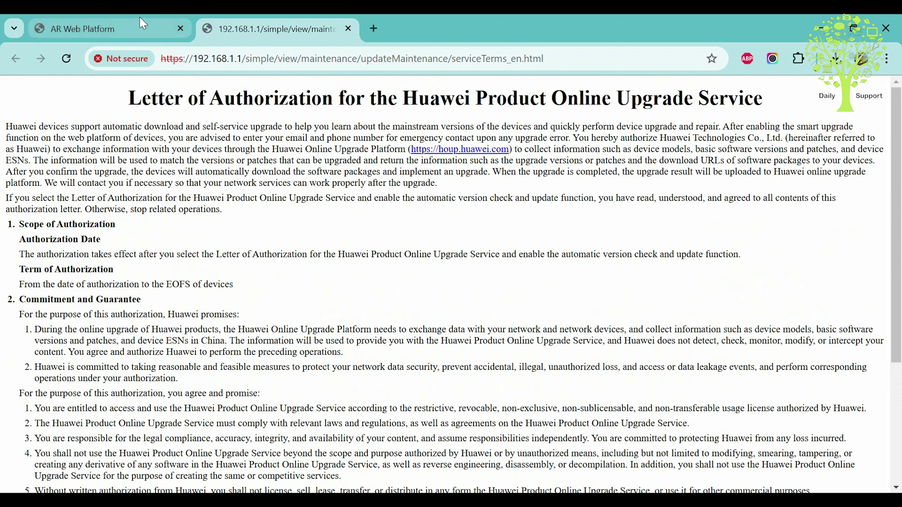
left_click(348, 29)
Accept the upgrade authorization, save the configuration, and return to Monitoring
left_click(191, 194)
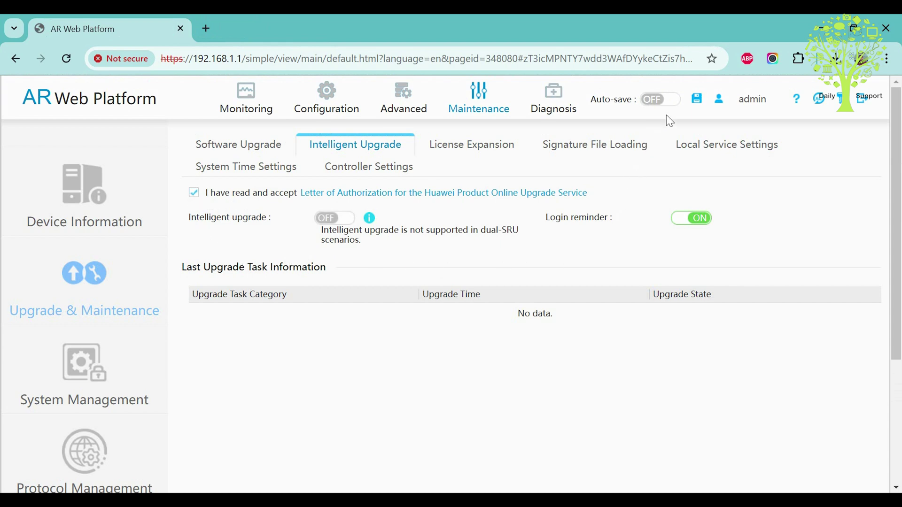
left_click(696, 105)
left_click(424, 314)
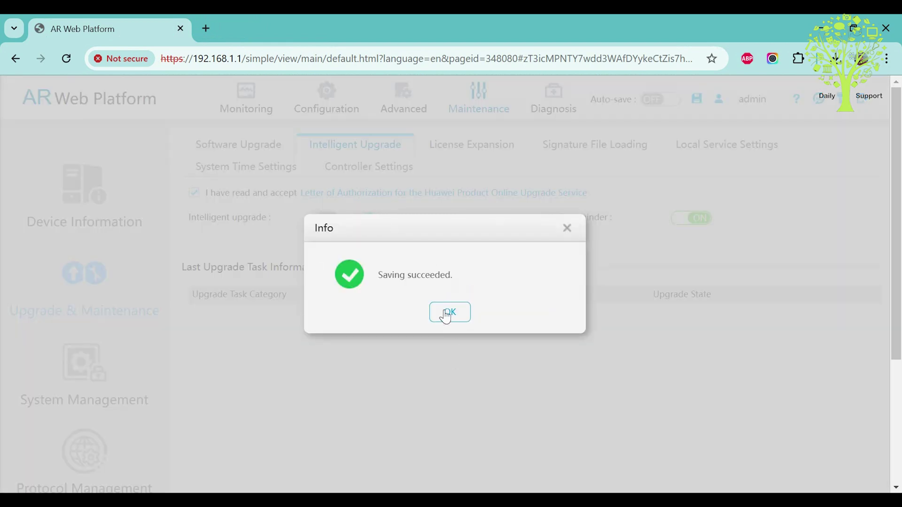
left_click(449, 312)
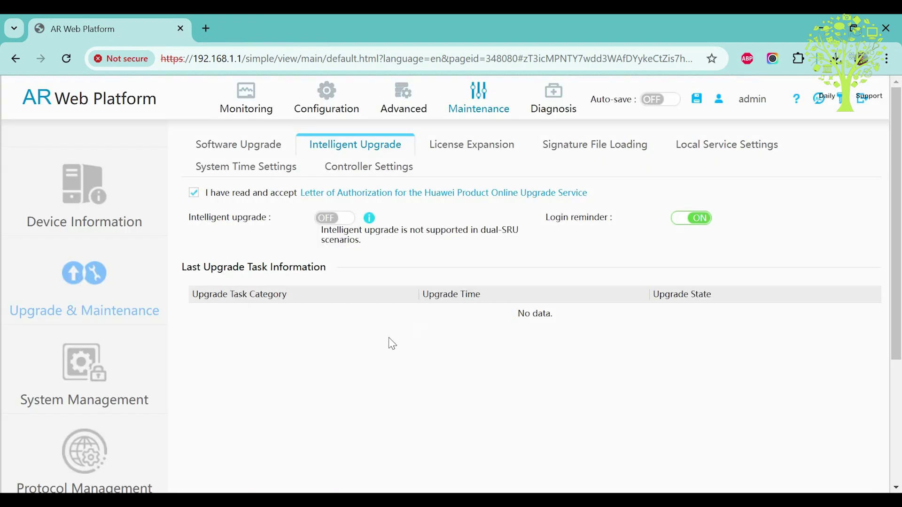
left_click(242, 99)
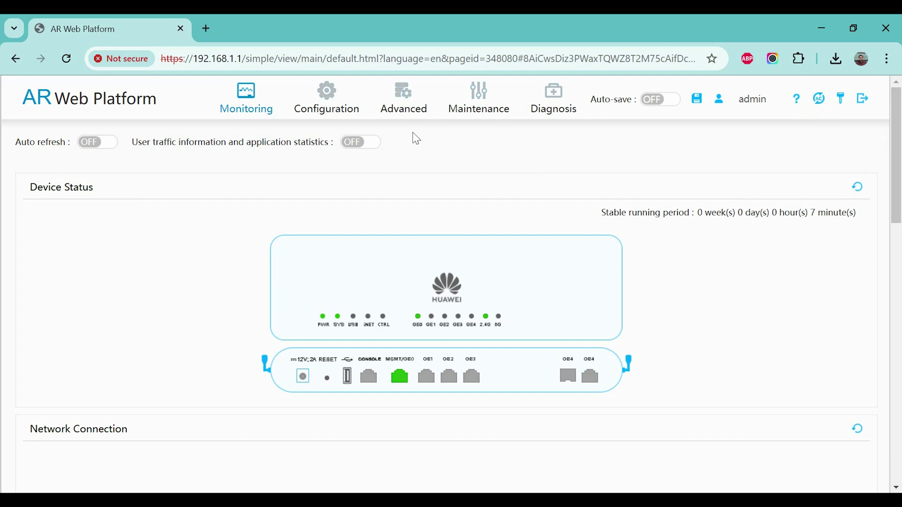
Go to Maintenance > Upgrade & Maintenance to show the Software Upgrade page
left_click(479, 96)
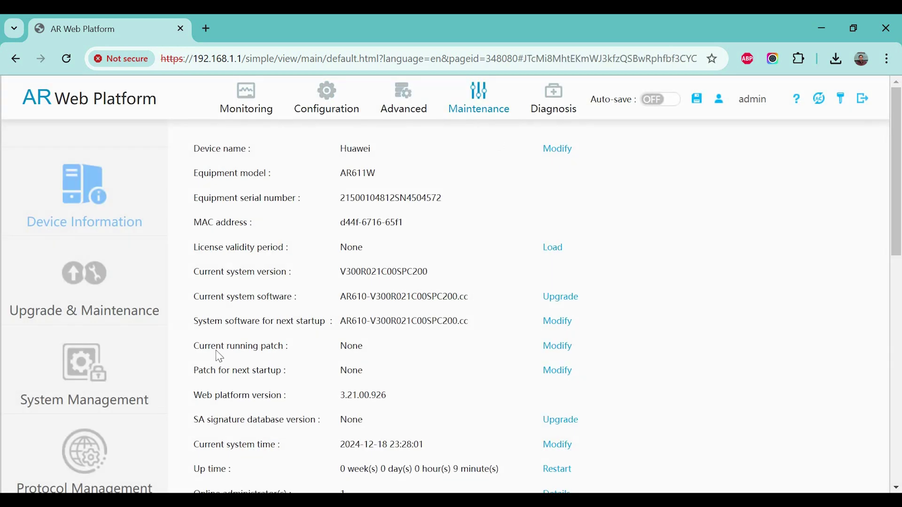
left_click(85, 299)
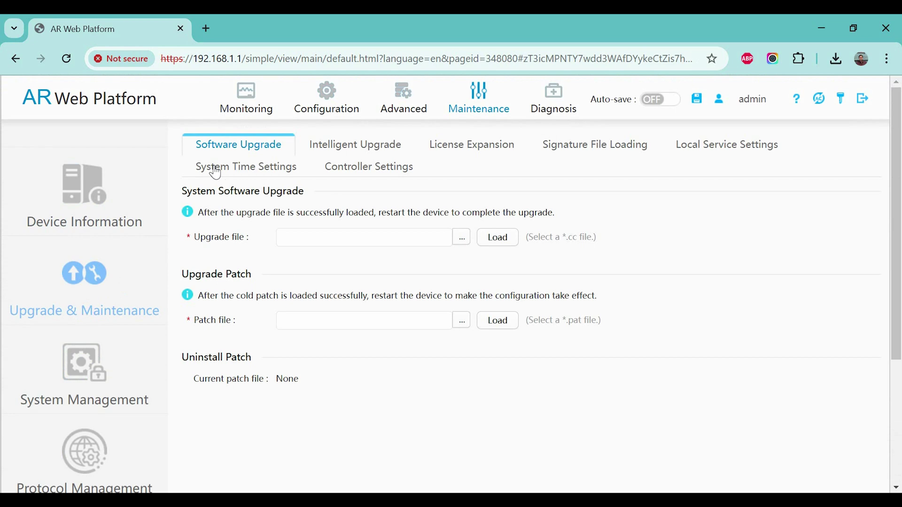
Apply time zone (UTC +06:00) Astana, Dhaka with manual time setting
left_click(255, 174)
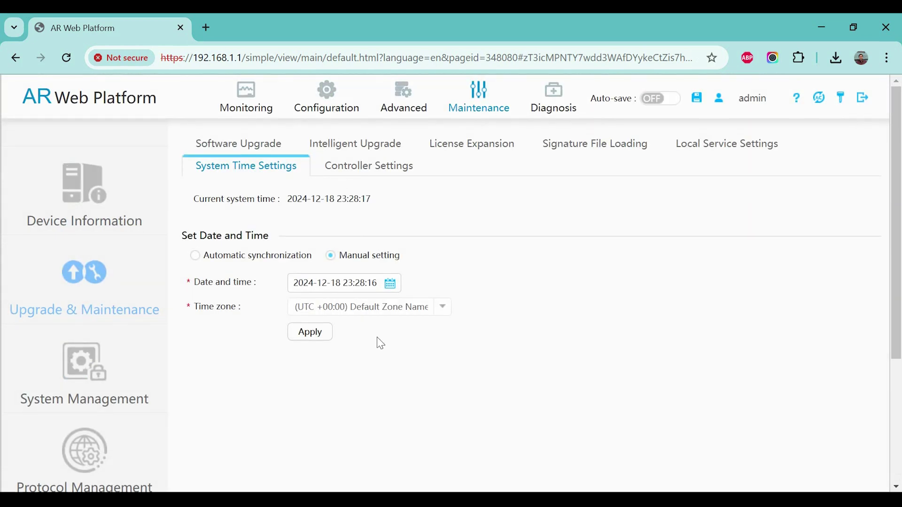
left_click(438, 307)
scroll(386, 379, "down", 5)
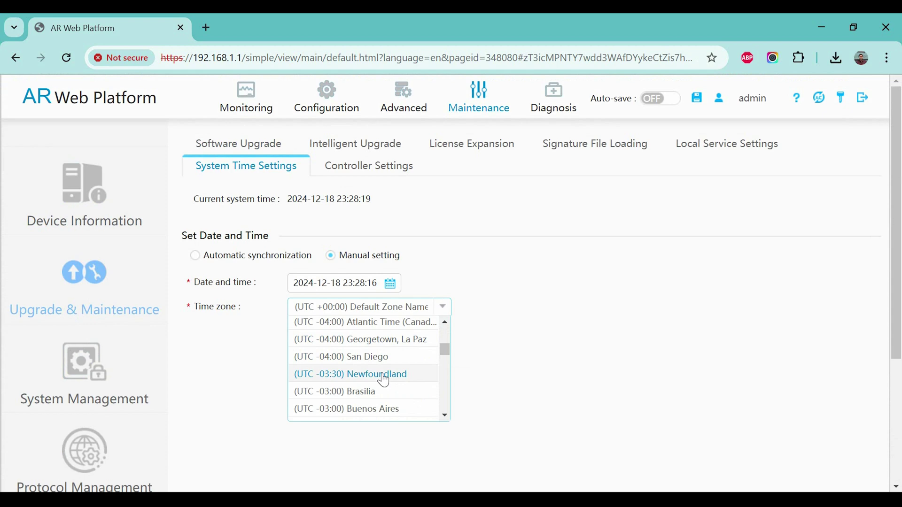
scroll(384, 379, "down", 5)
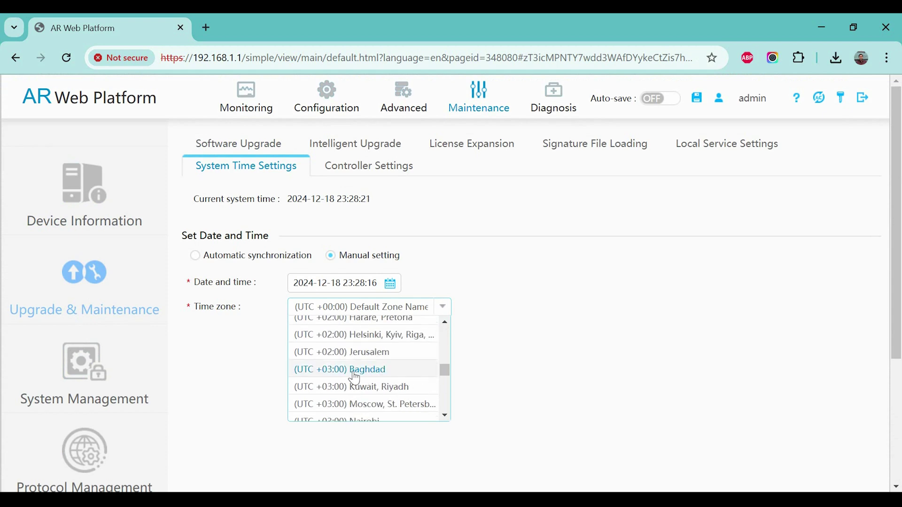
scroll(366, 376, "down", 3)
scroll(371, 375, "down", 3)
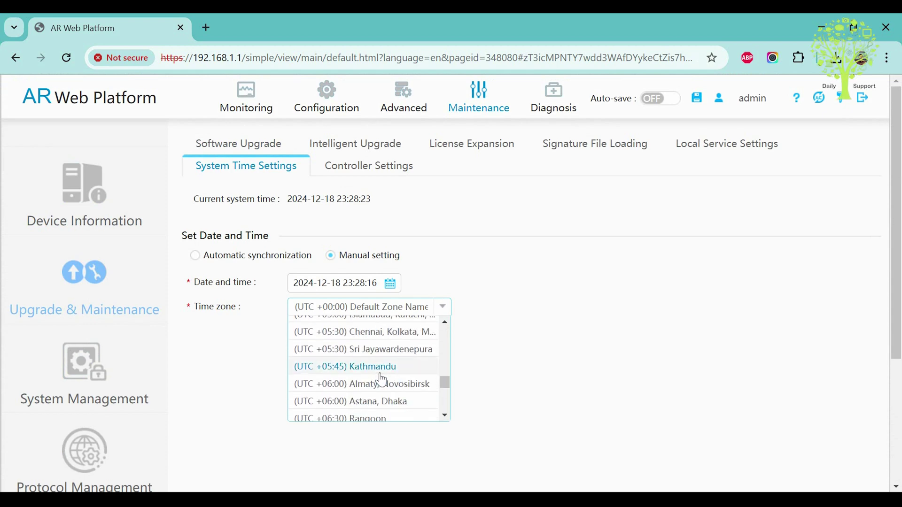
left_click(373, 404)
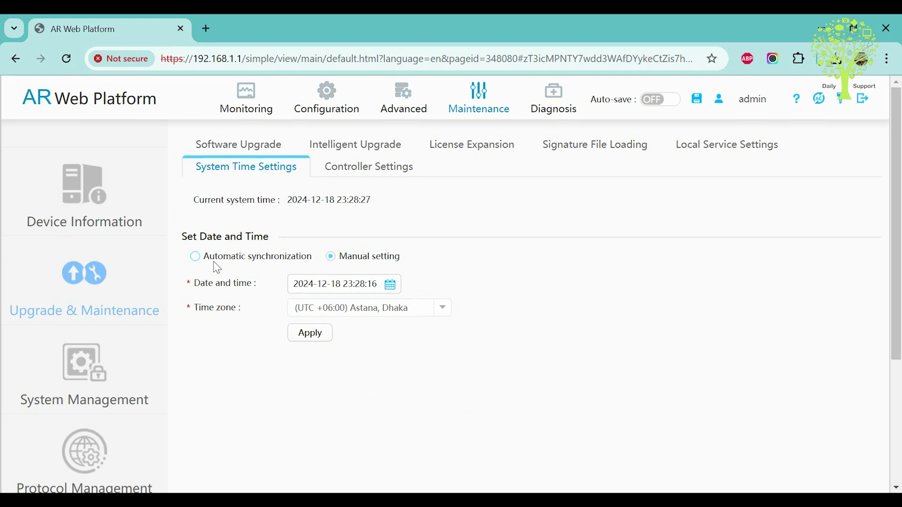
left_click(196, 257)
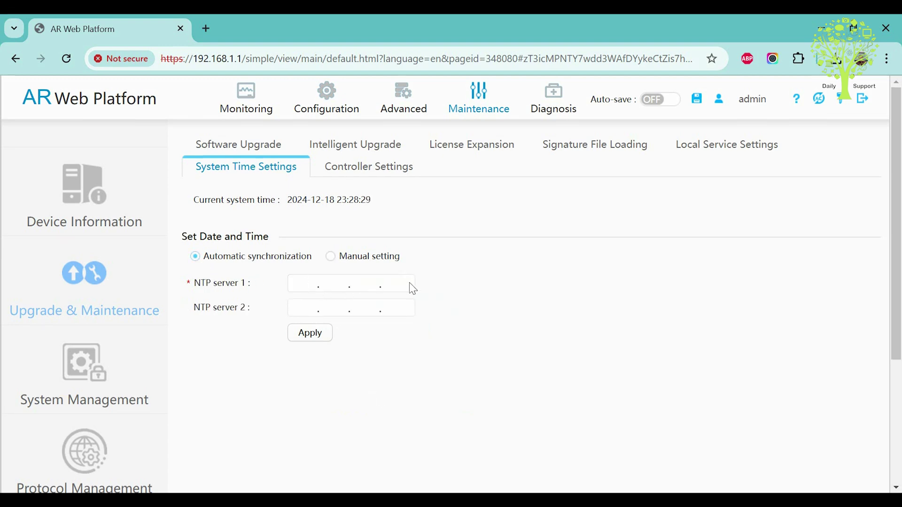
left_click(331, 257)
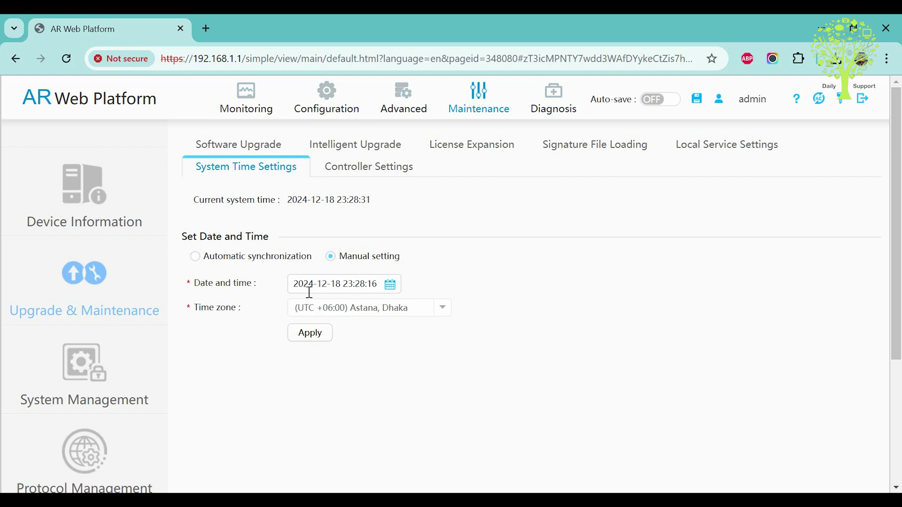
left_click(316, 334)
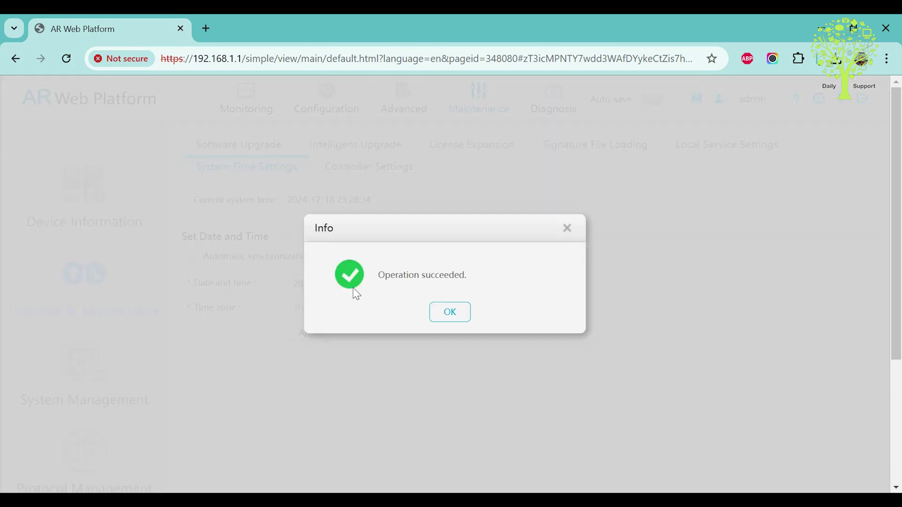
left_click(429, 312)
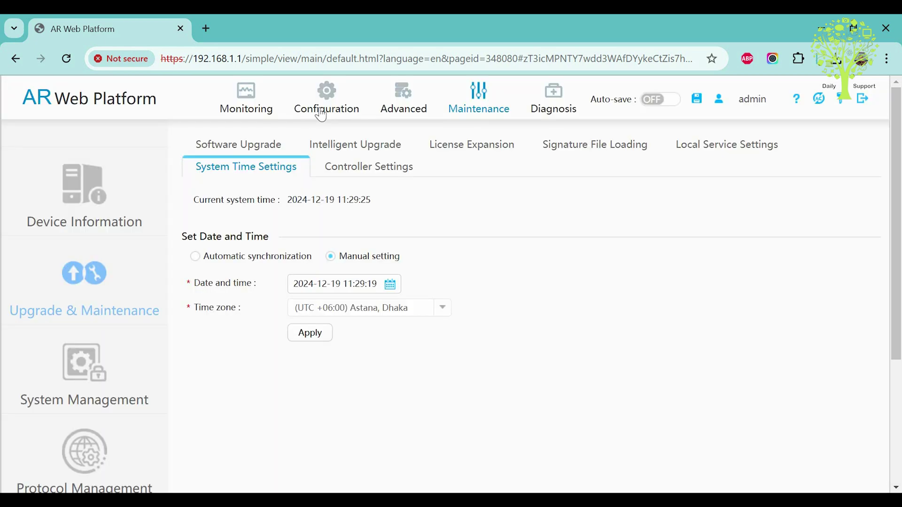
Open Configuration > LAN Configuration > VLAN and review the existing VLAN 1 entry
left_click(327, 111)
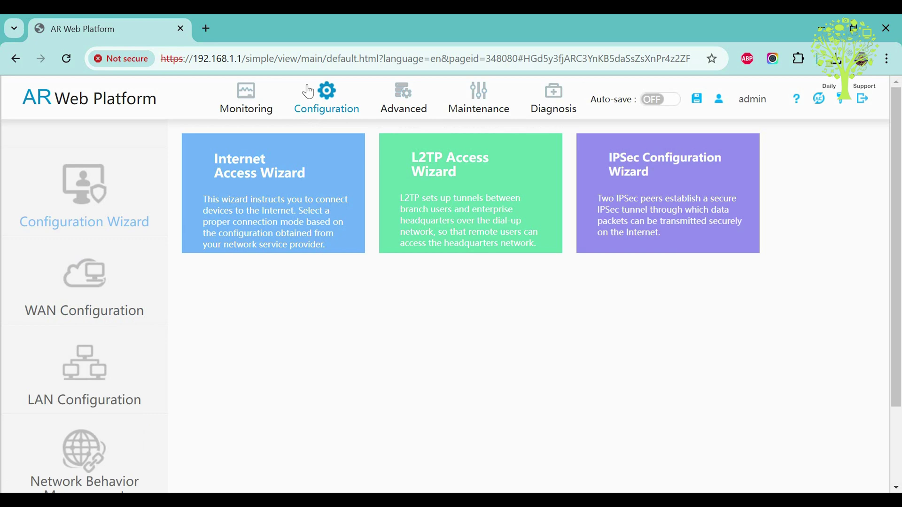
left_click(83, 380)
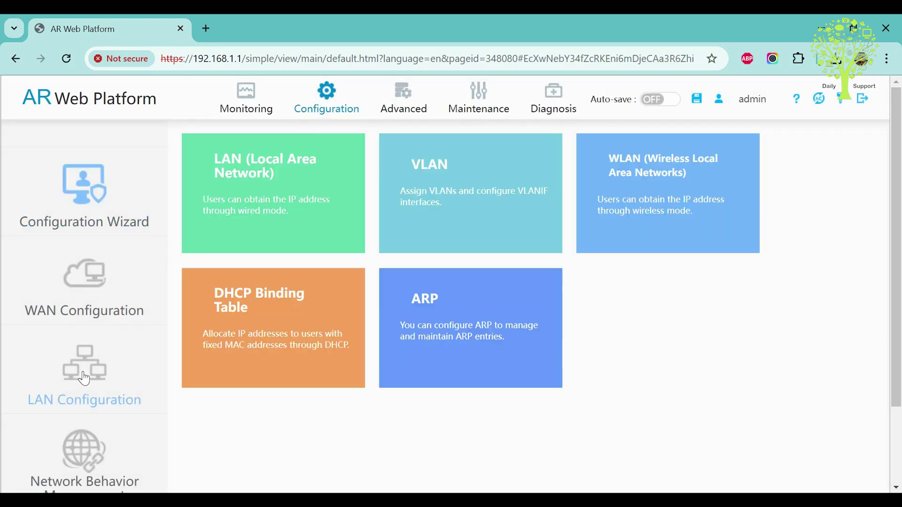
left_click(462, 171)
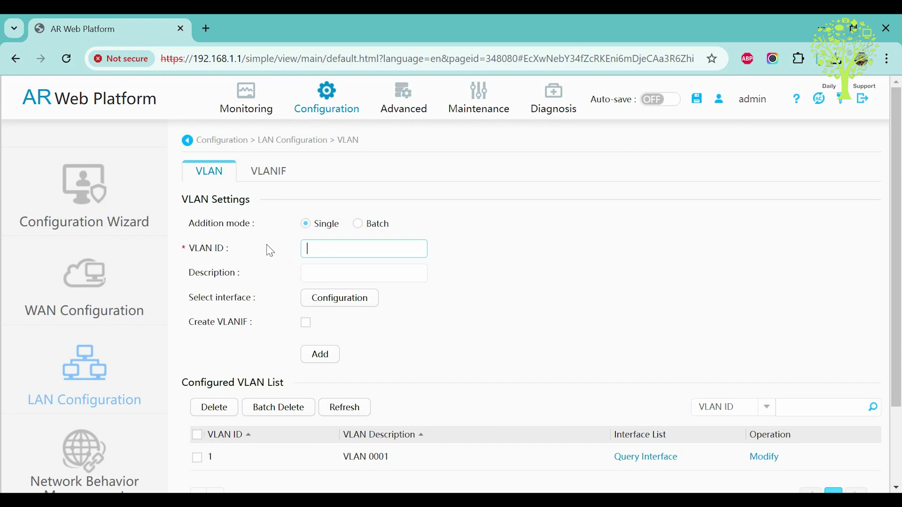
scroll(318, 354, "down", 2)
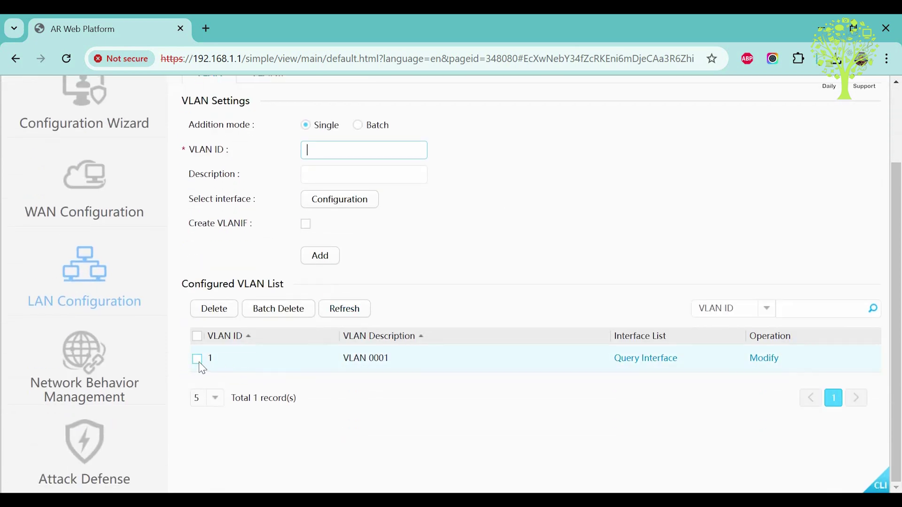
left_click(198, 361)
mouse_move(343, 358)
left_mouse_down()
mouse_move(762, 361)
mouse_move(766, 379)
left_mouse_up()
scroll(463, 402, "up", 2)
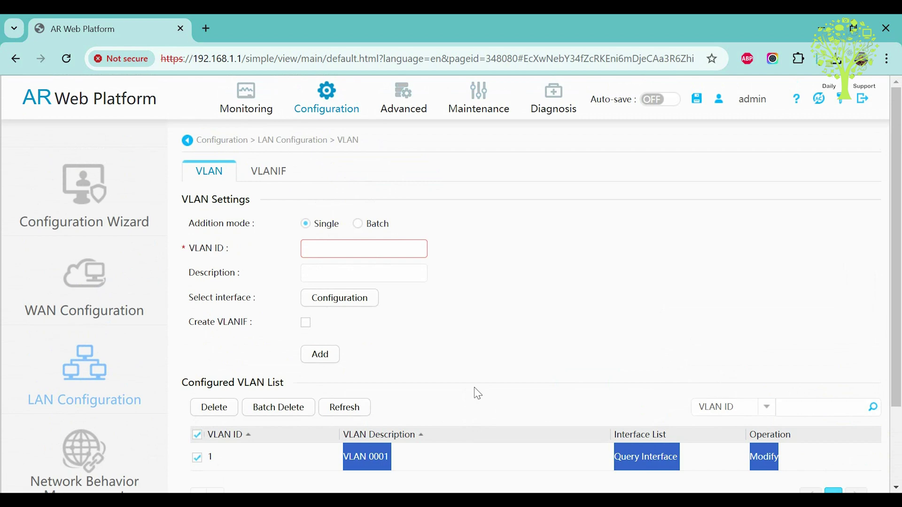
Add VLAN 255 with description Test-255 and confirm it appears in the list
left_click(319, 248)
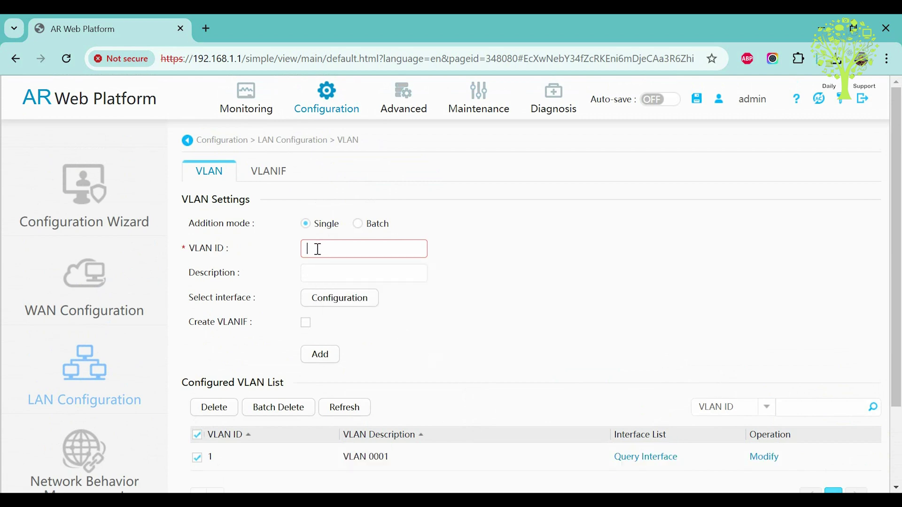
type("255")
left_click(396, 278)
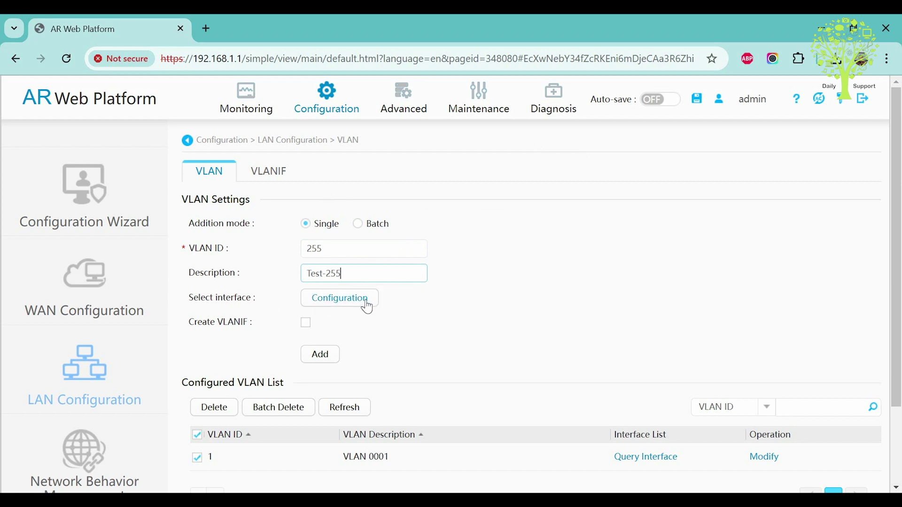
left_click(320, 355)
scroll(393, 363, "down", 2)
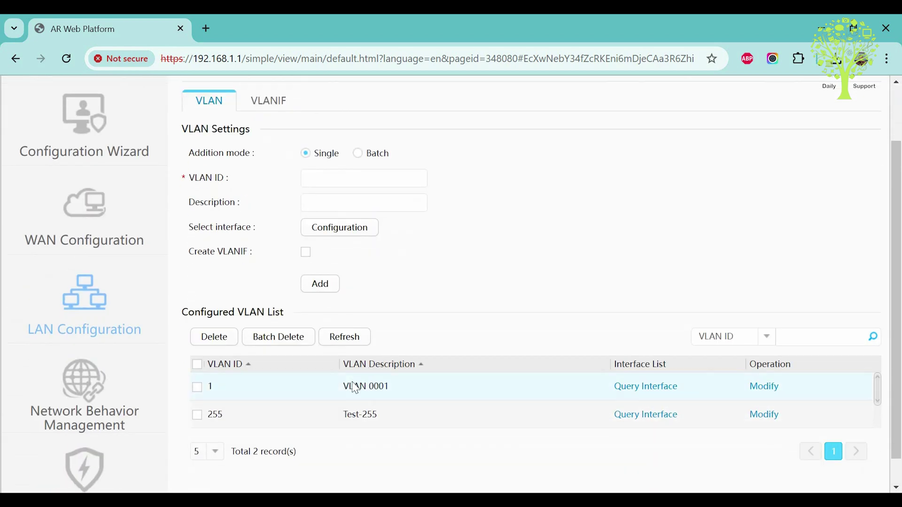
mouse_move(211, 419)
left_mouse_down()
mouse_move(771, 419)
mouse_move(771, 428)
left_mouse_up()
scroll(398, 349, "up", 2)
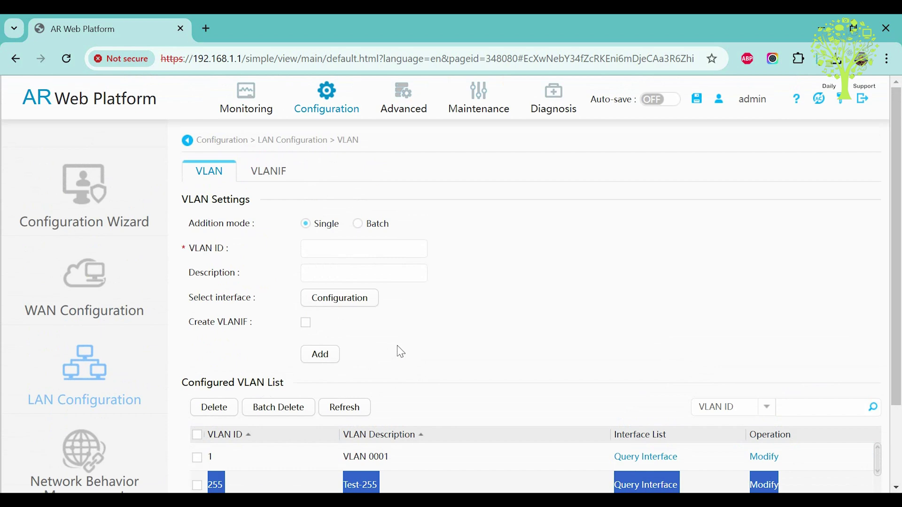
left_click(261, 179)
scroll(421, 356, "down", 3)
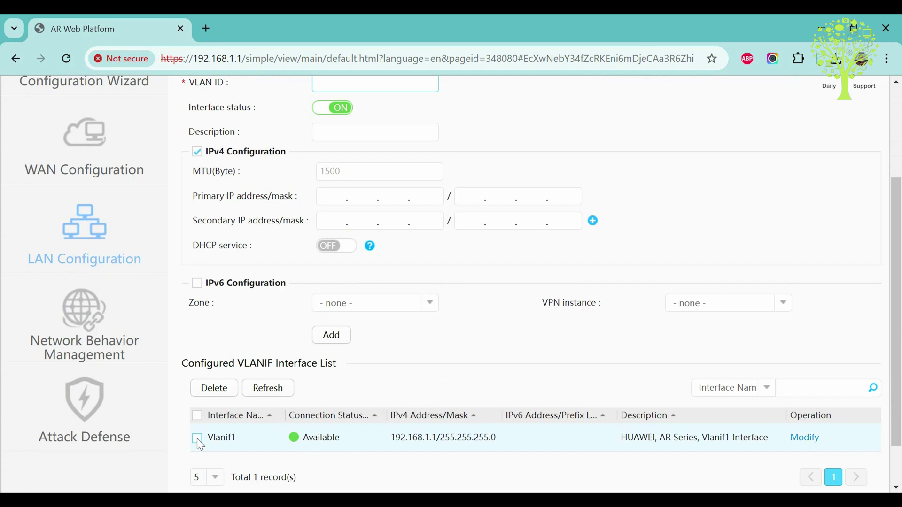
scroll(196, 438, "up", 3)
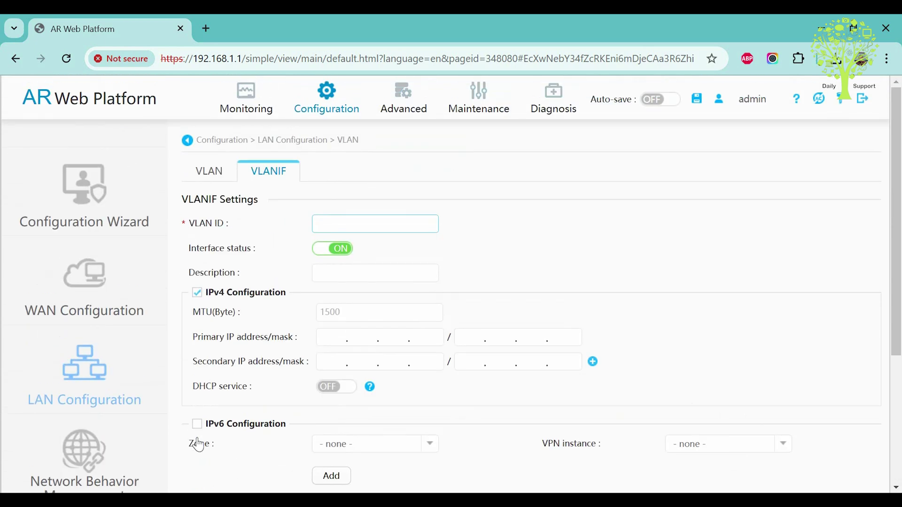
left_click(199, 177)
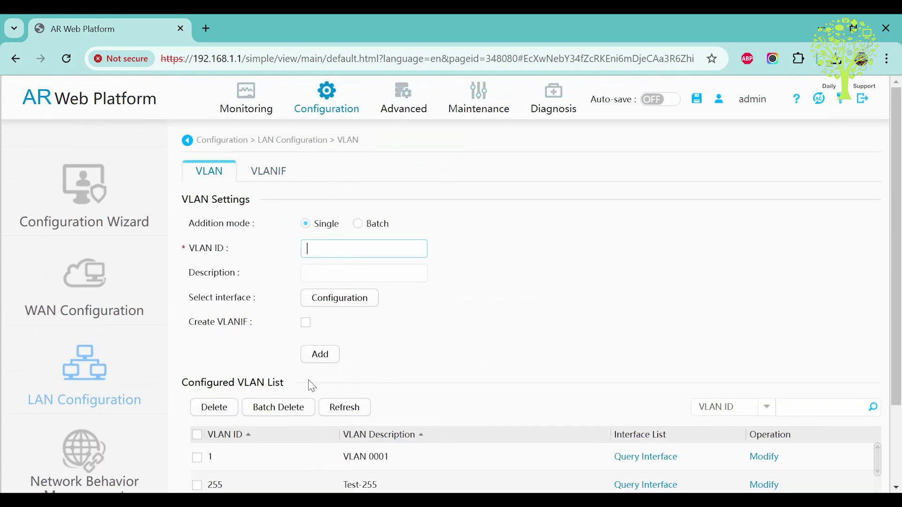
scroll(316, 447, "down", 2)
Modify VLAN 255 to create a VLANIF 10.10.101.1, mask 255.255.255.0, described 'For 255 VLAN'
left_click(764, 415)
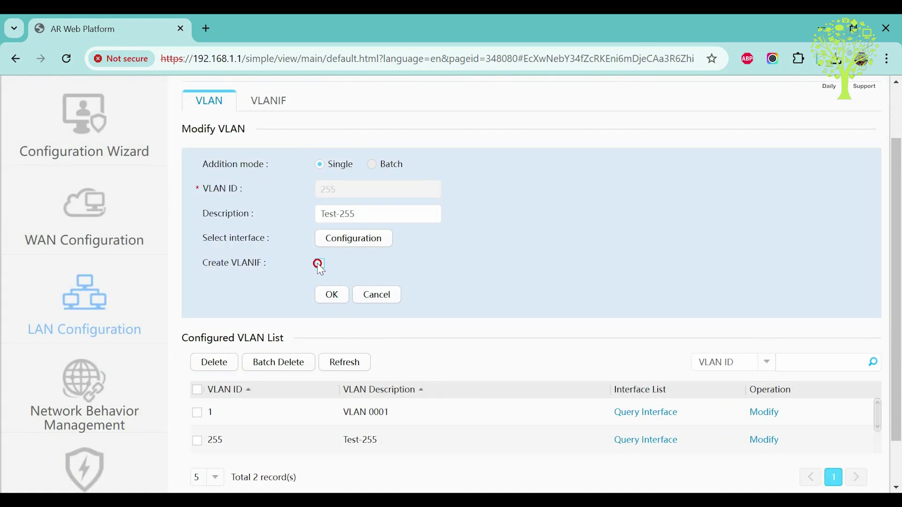
left_click(319, 265)
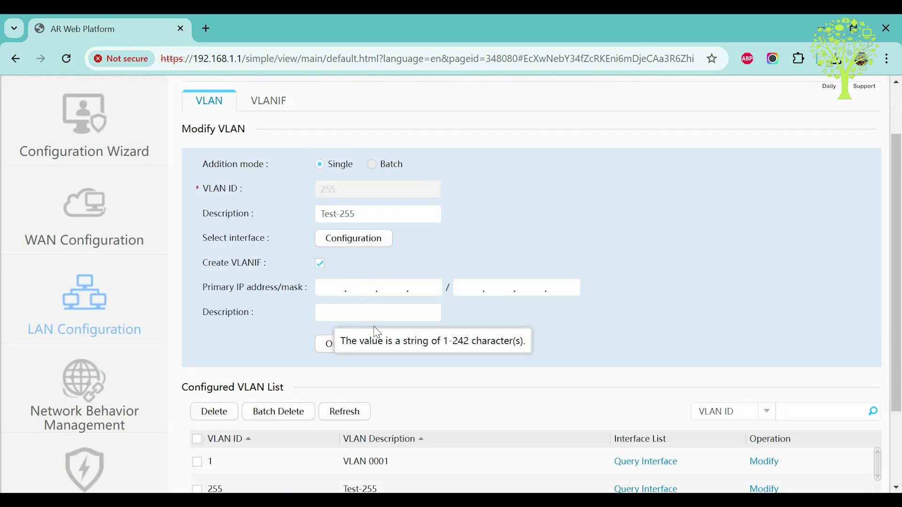
left_click(335, 292)
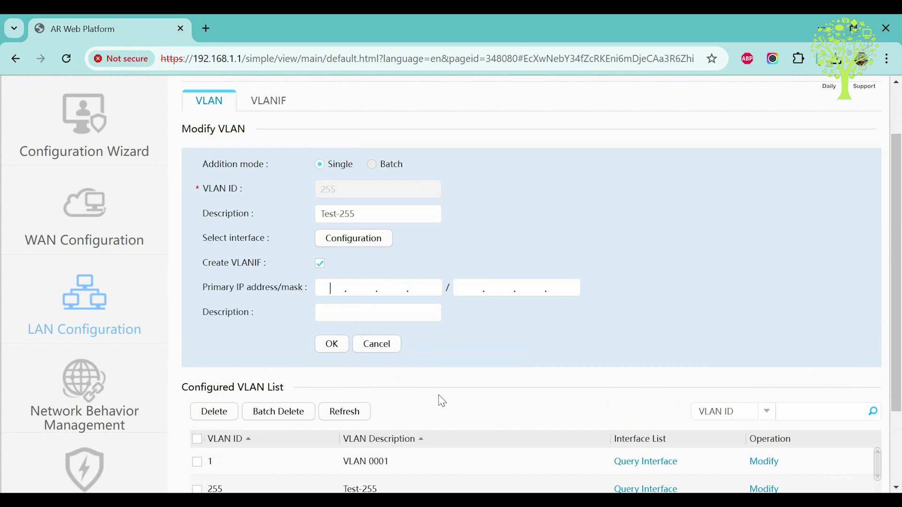
type("192")
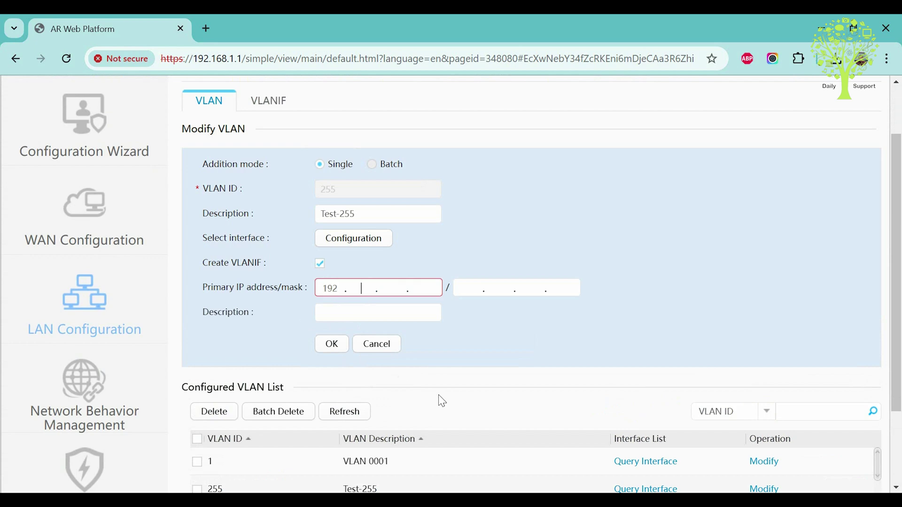
key("BackSpace")
key("BackSpace")
key("BackSpace")
type("10.10")
type("1.1")
left_click(474, 290)
type("255.25")
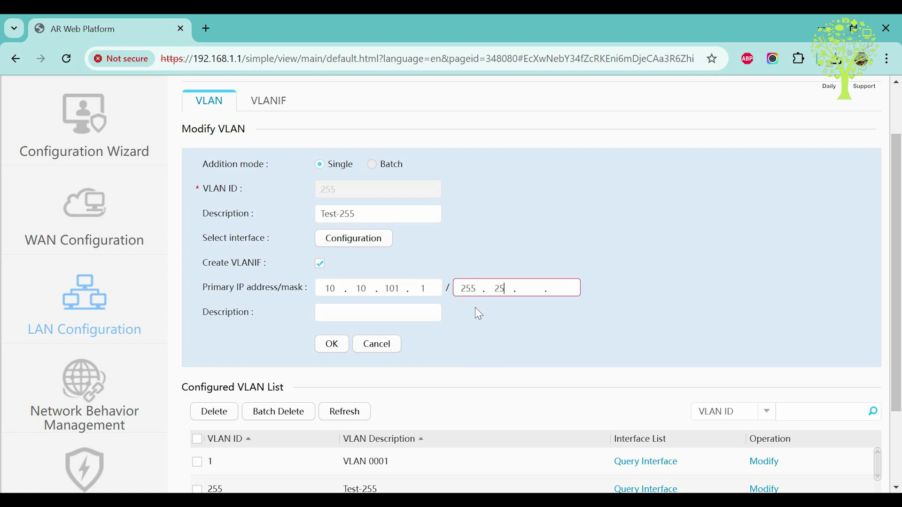
type("5.255.0")
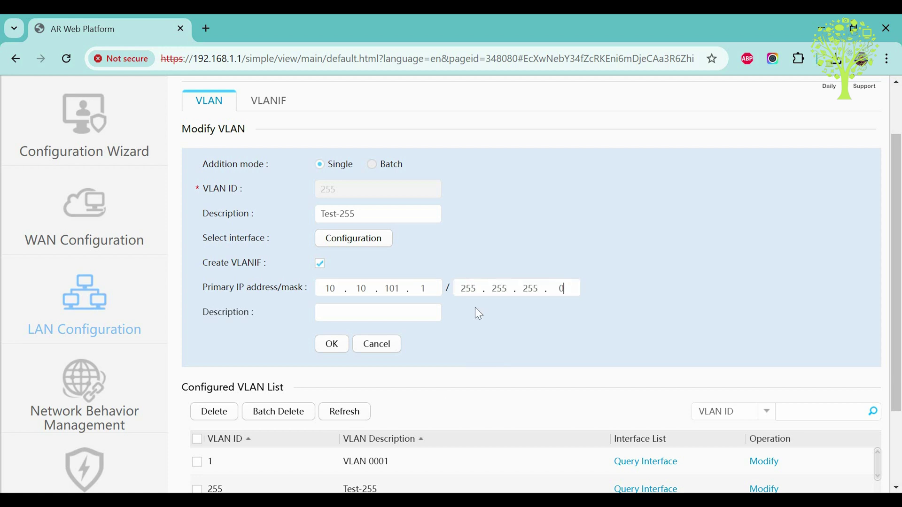
left_click(343, 317)
type("VLAN")
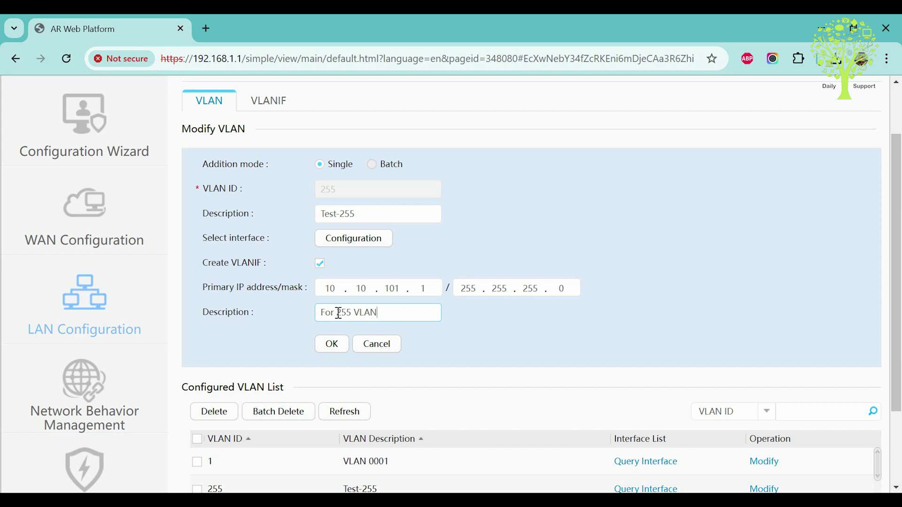
left_click(332, 345)
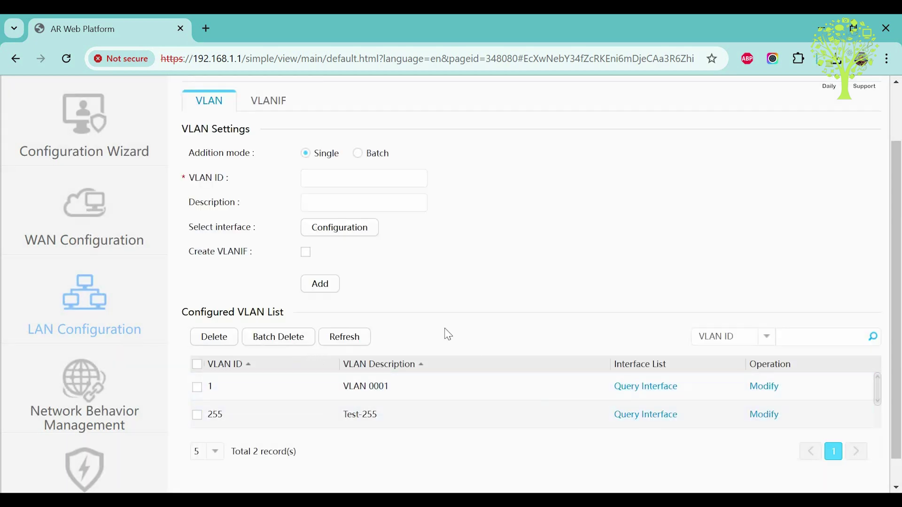
scroll(448, 334, "up", 3)
left_click(259, 179)
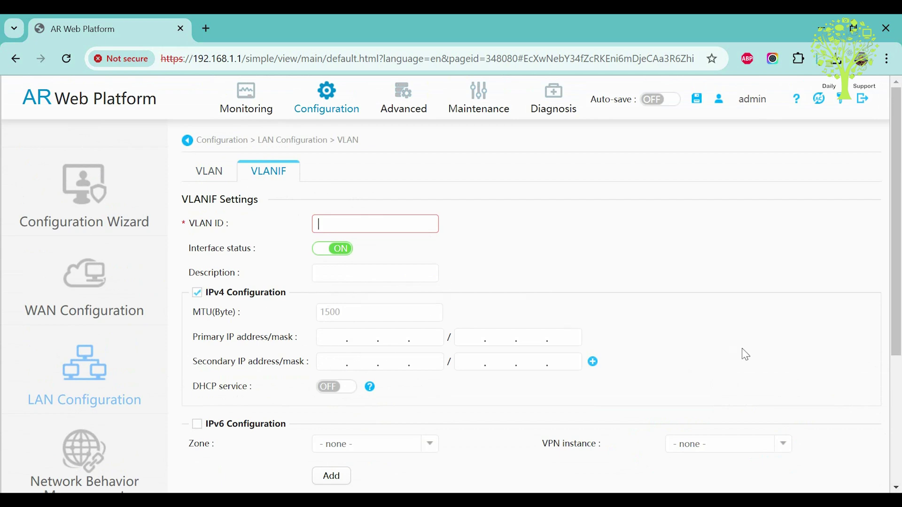
scroll(738, 355, "down", 4)
scroll(545, 393, "up", 4)
scroll(423, 350, "down", 4)
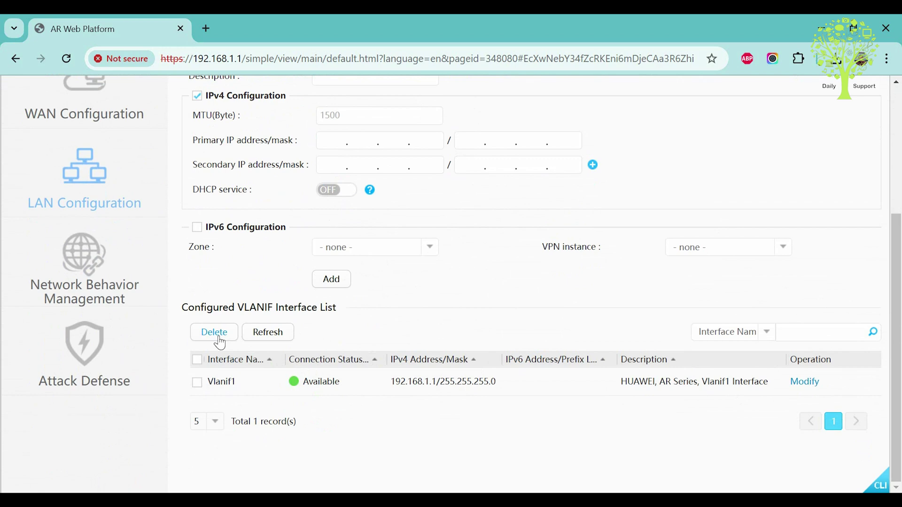
left_click(262, 335)
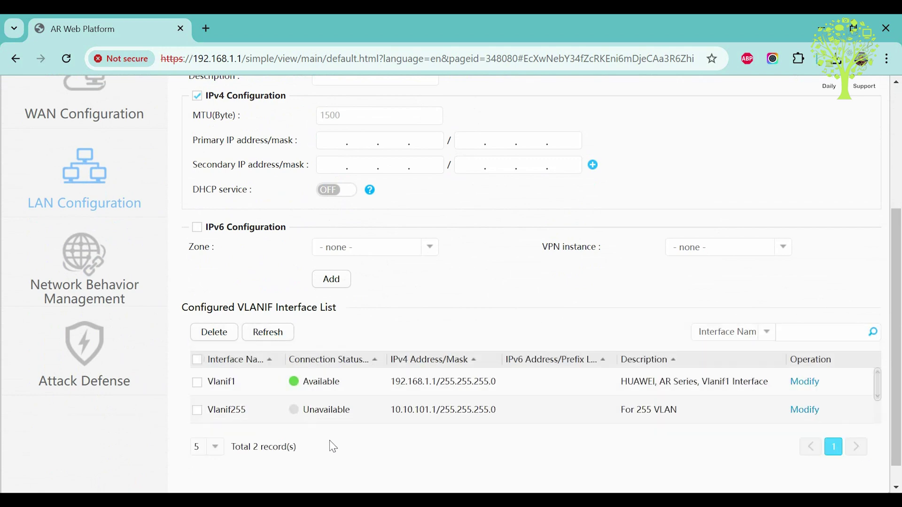
left_click_drag(199, 412, 802, 409)
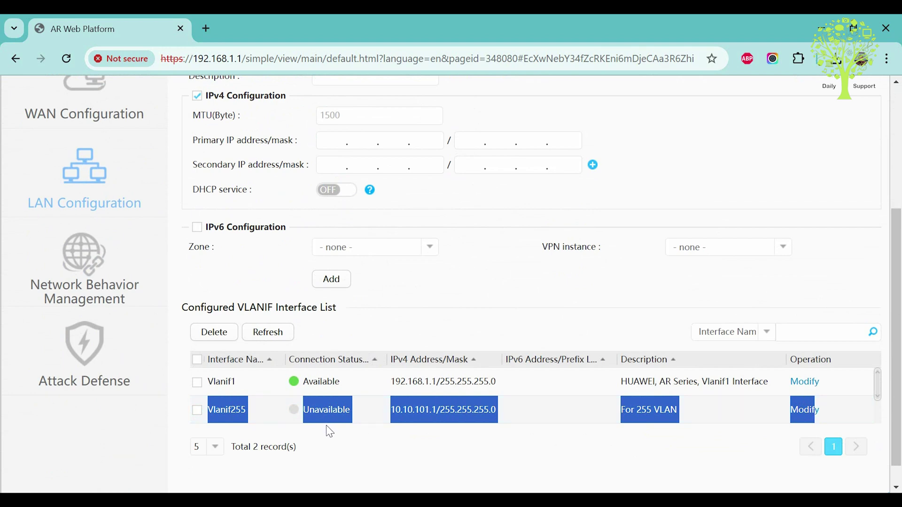
scroll(328, 425, "up", 4)
Open VLAN 1 for editing and bring up its interface membership lists
left_click(207, 178)
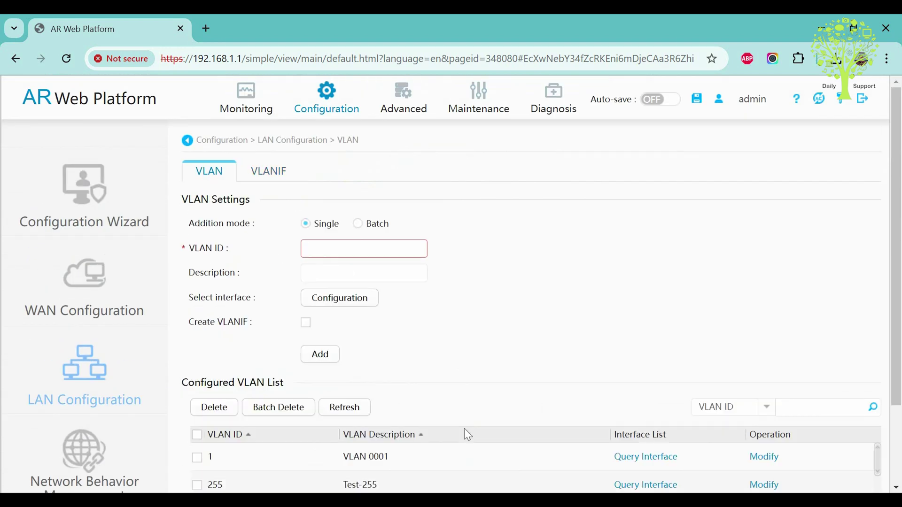
scroll(464, 429, "down", 2)
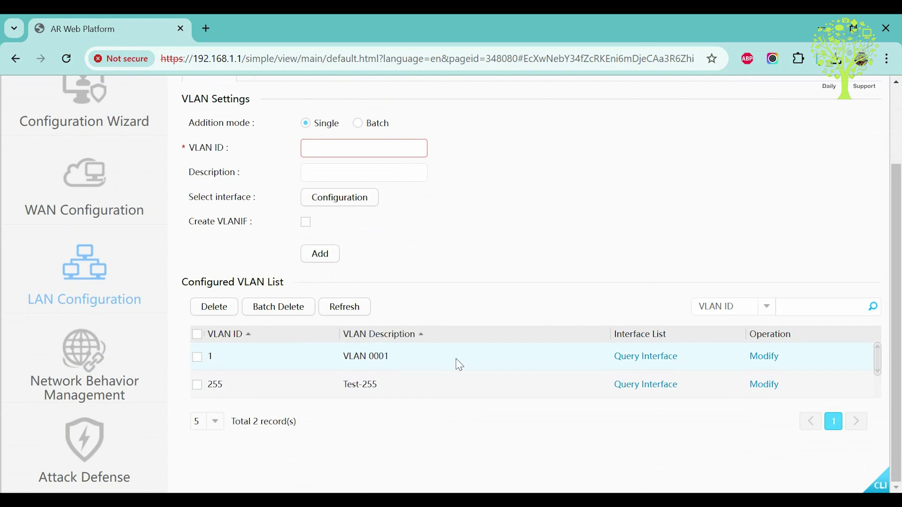
left_click(765, 358)
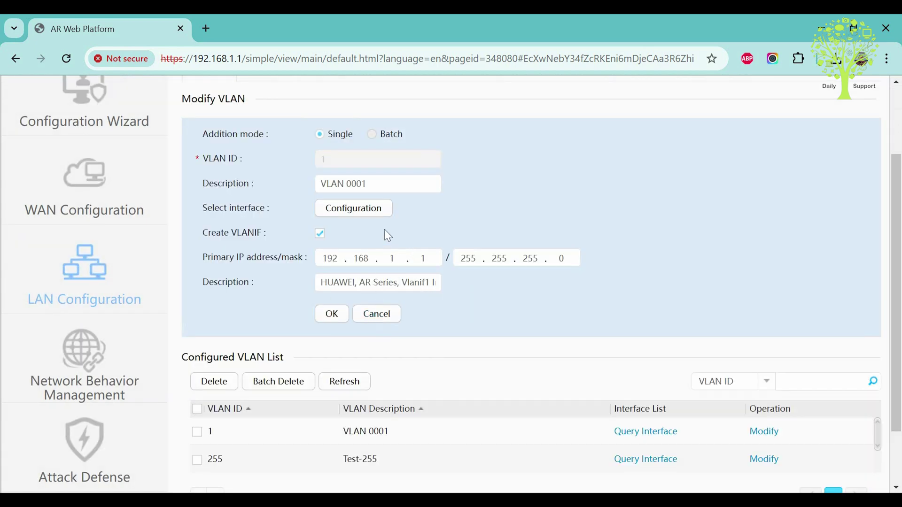
left_click(378, 210)
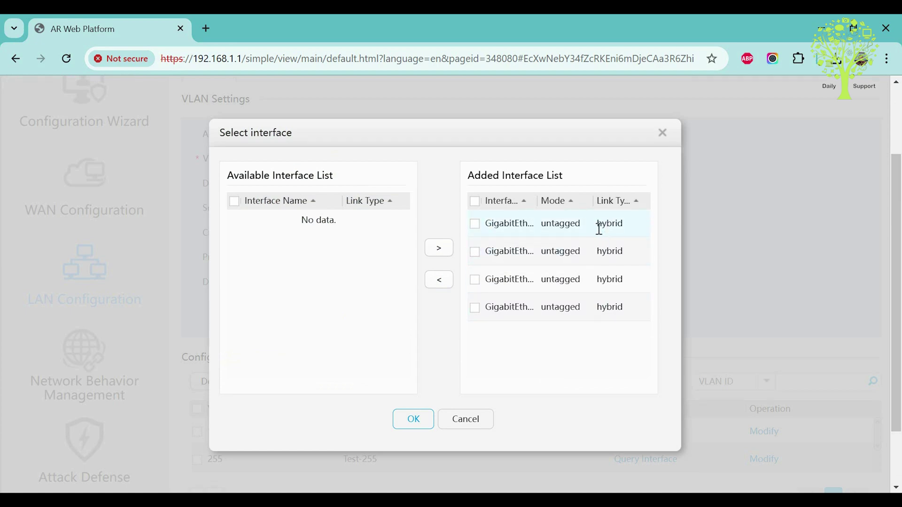
left_click_drag(599, 229, 636, 225)
left_click_drag(593, 251, 645, 250)
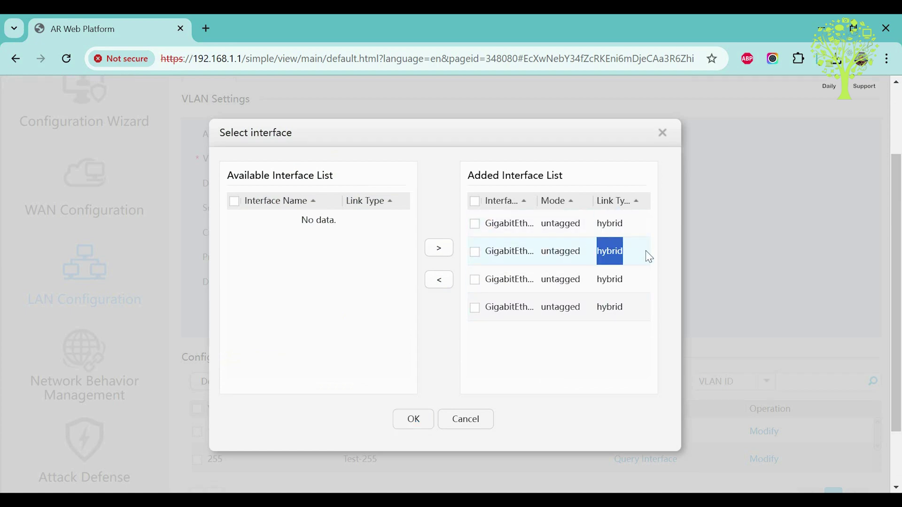
left_click(440, 281)
left_click(564, 228)
Re-add GigabitEthernet0/0/0 to VLAN 1 as a tagged hybrid port and confirm
left_click(475, 224)
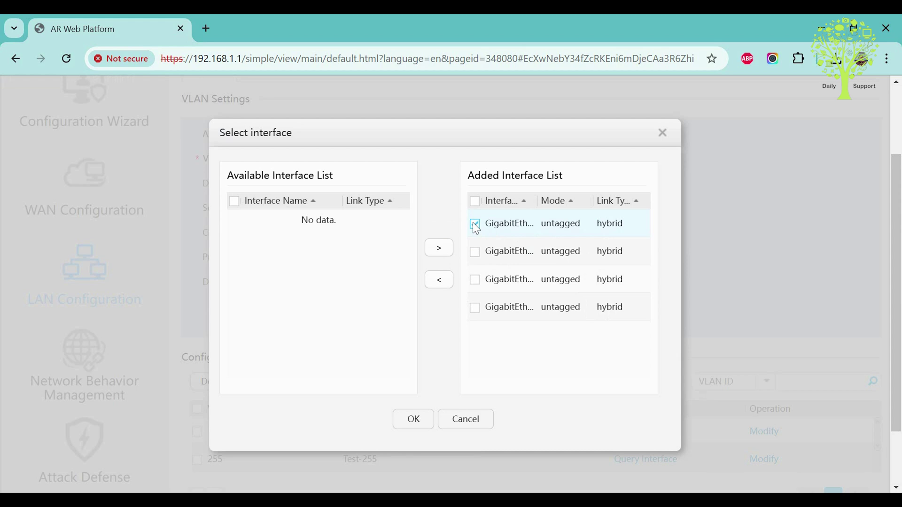
left_click(444, 281)
left_click(234, 224)
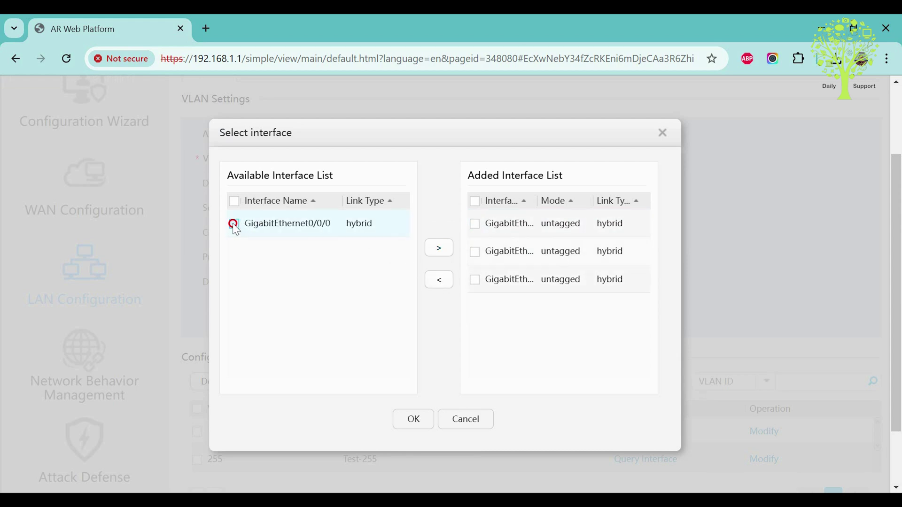
left_click(439, 248)
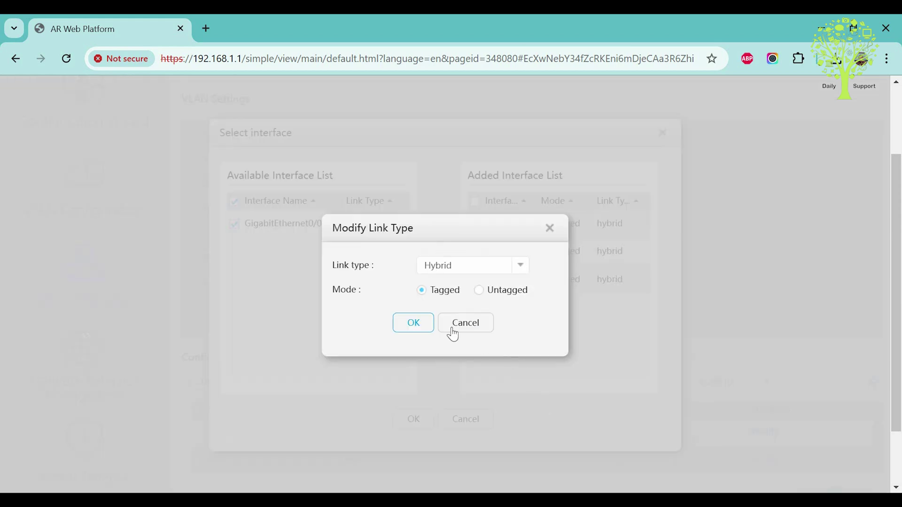
left_click(429, 326)
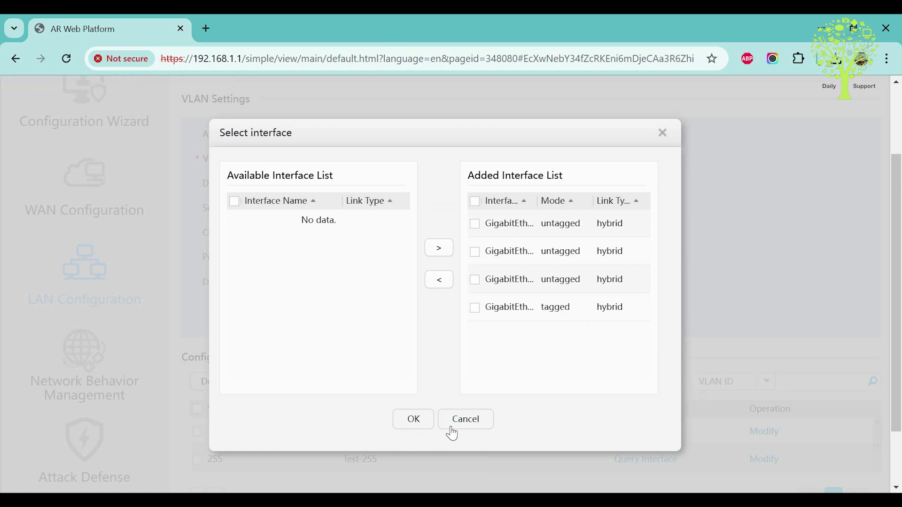
left_click(414, 419)
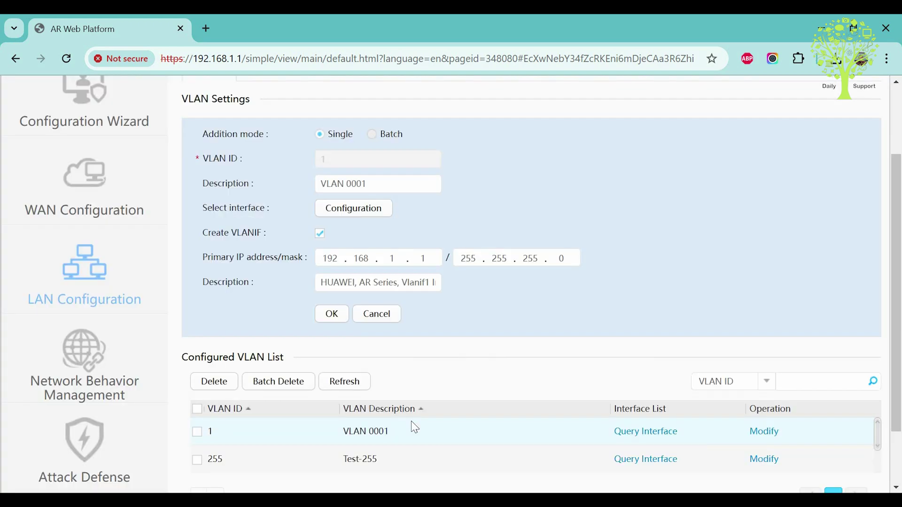
scroll(487, 395, "down", 2)
scroll(328, 329, "up", 3)
left_click(103, 356)
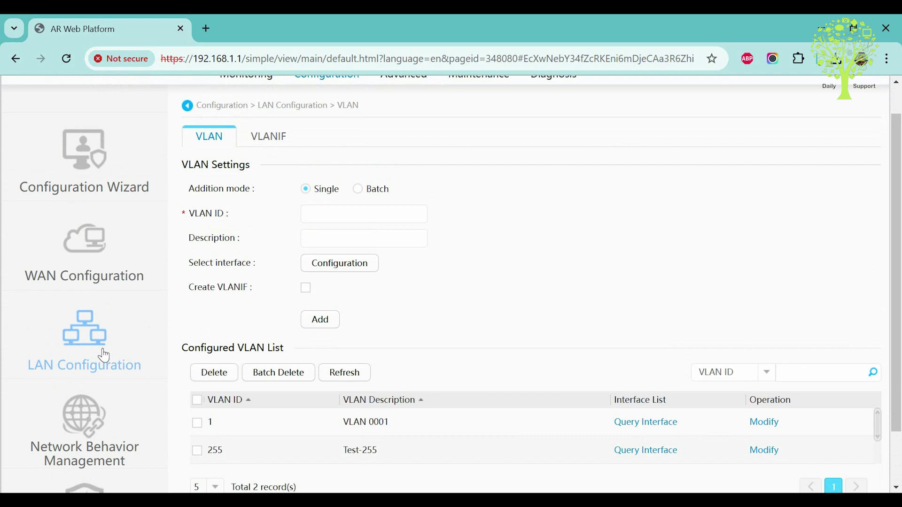
Choose GigabitEthernet0/0/4 as the WAN Ethernet interface
left_click(92, 267)
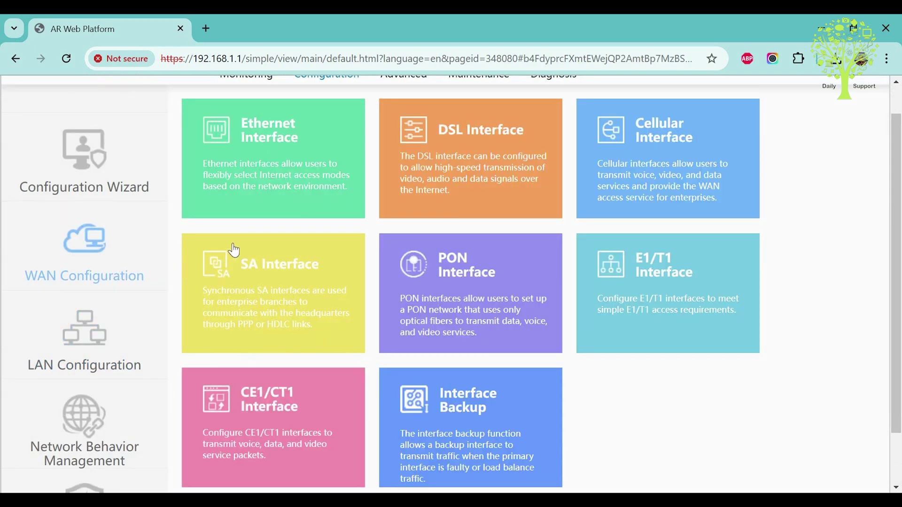
left_click(276, 140)
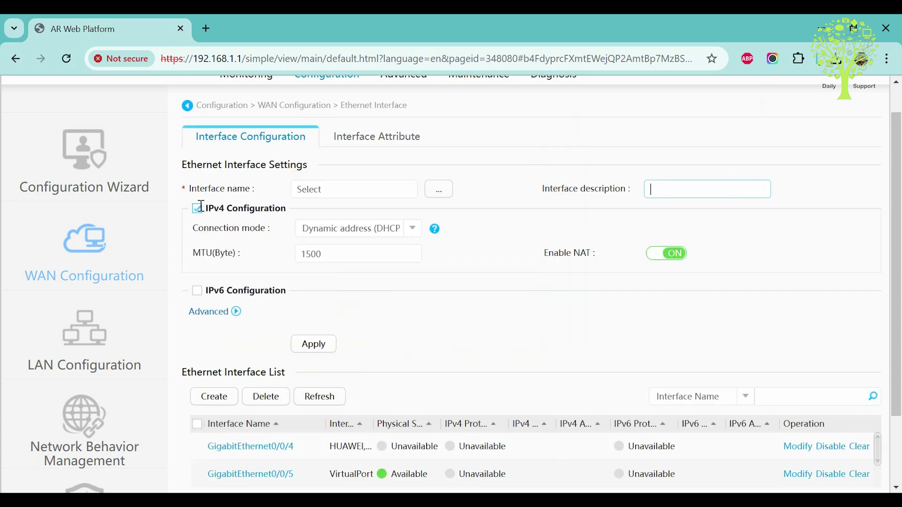
left_click(433, 193)
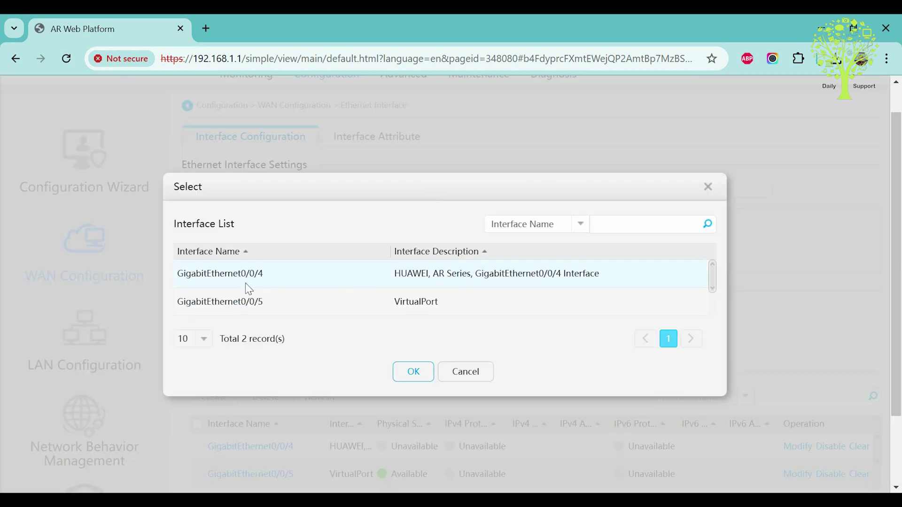
left_click_drag(250, 275, 269, 275)
left_click(244, 274)
left_click(413, 380)
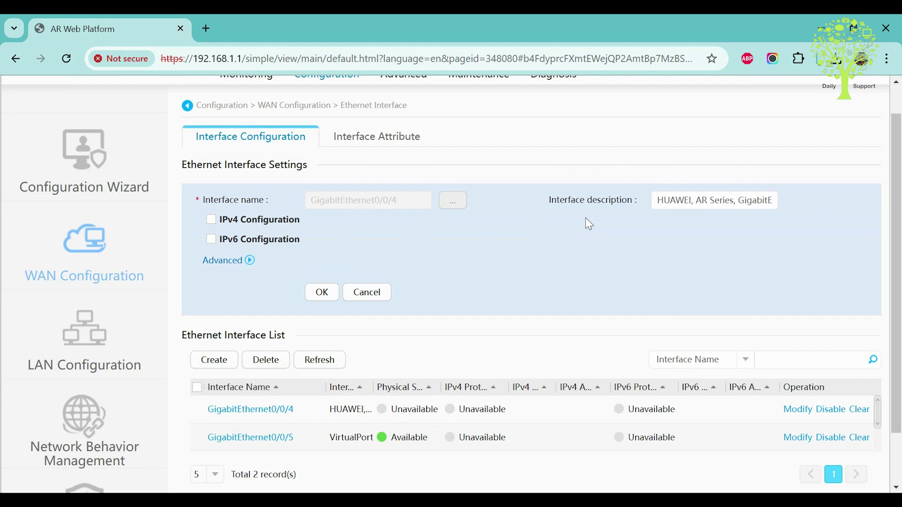
triple_click(820, 203)
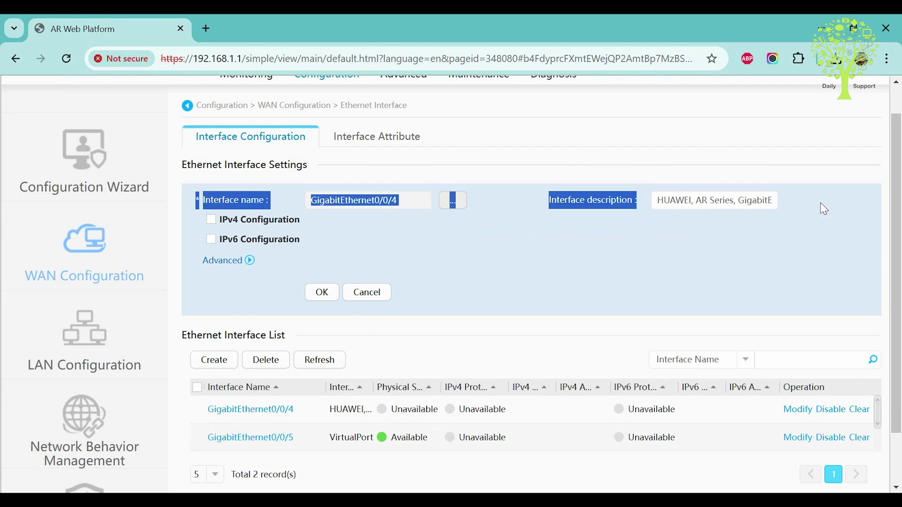
left_click(705, 220)
left_click_drag(672, 199, 863, 203)
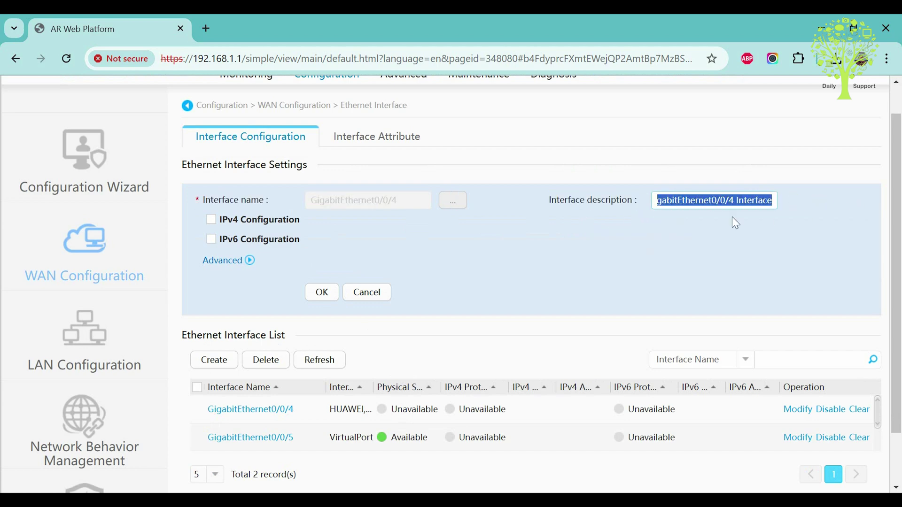
Enable IPv4 in static mode with IP address 192.168.0.110
left_click(211, 219)
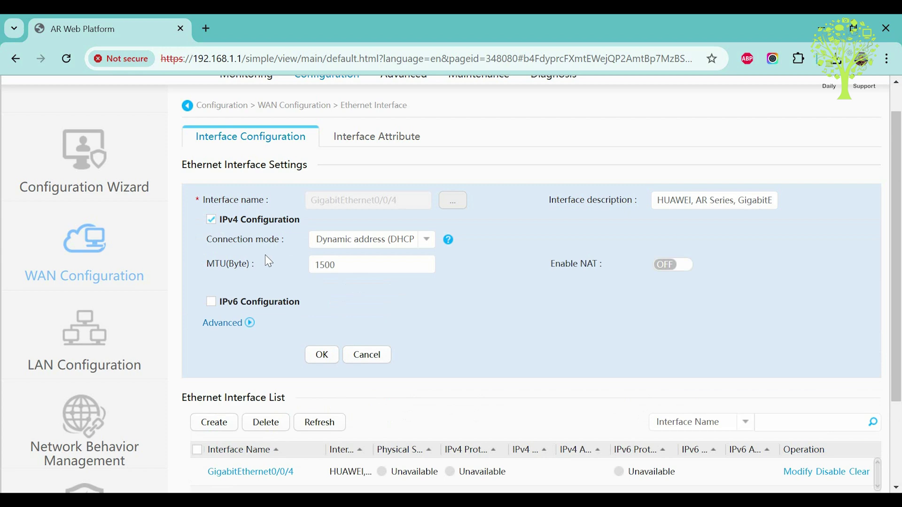
left_click(424, 240)
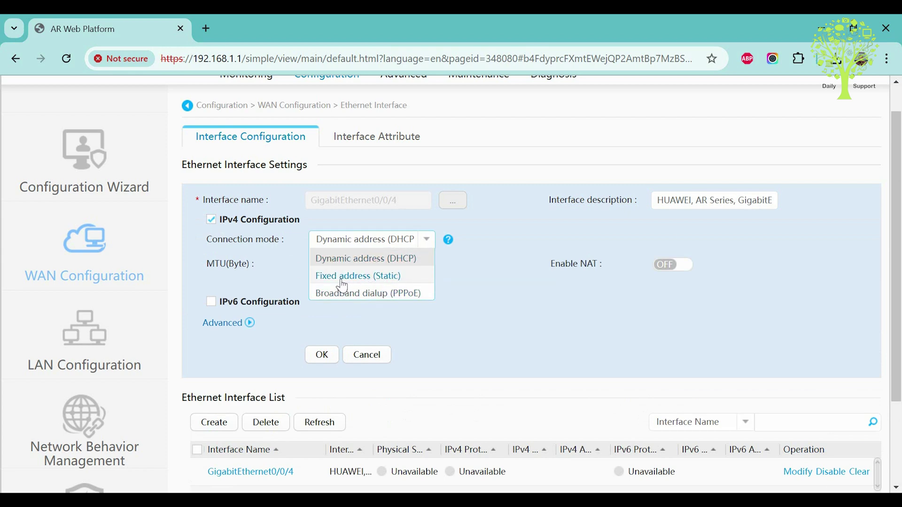
left_click(380, 277)
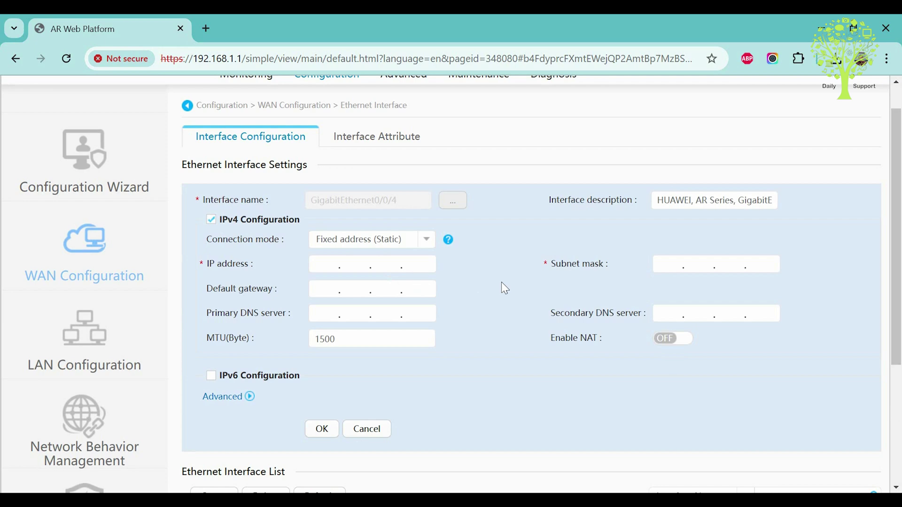
left_click(330, 267)
type("192.168.1.")
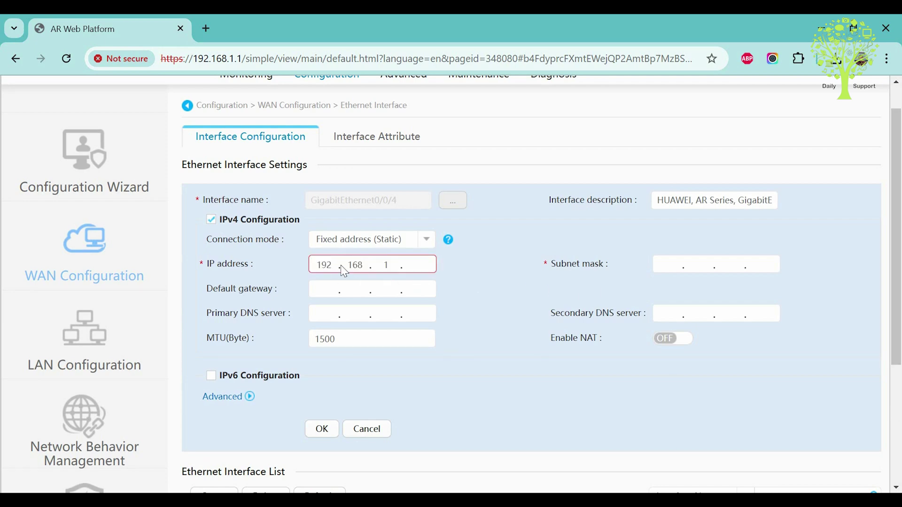
key("BackSpace")
type("0.110")
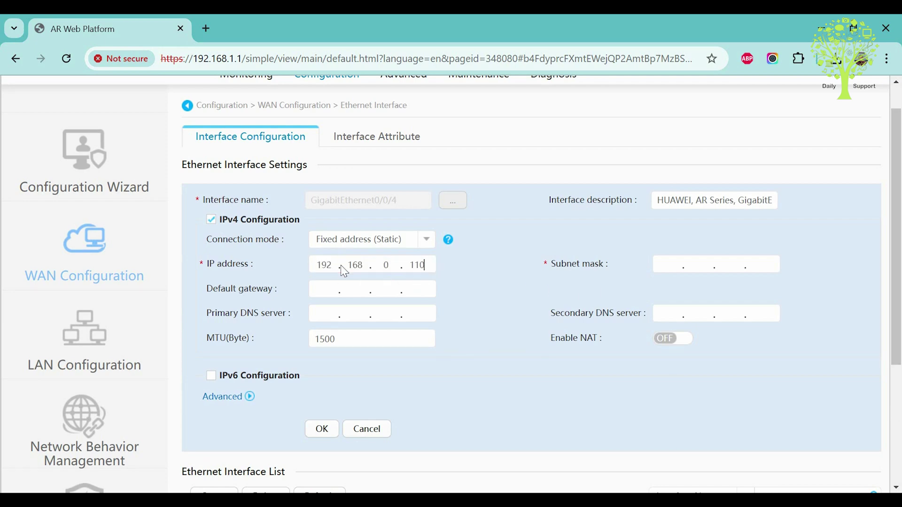
key("Tab")
Set mask 255.255.255.0, gateway 192.168.0.1, DNS 8.8.8.8 and 4.4.2.2, enable NAT, and save
type("255.255")
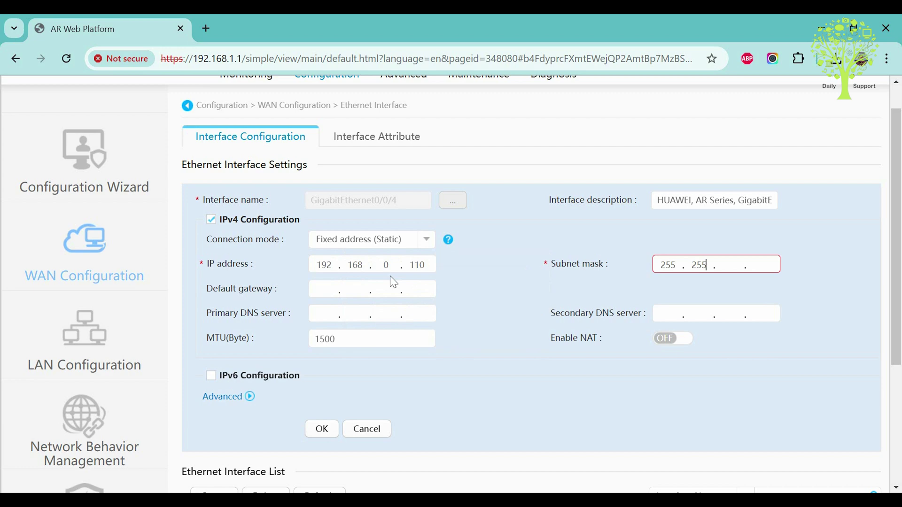
type(".255.0")
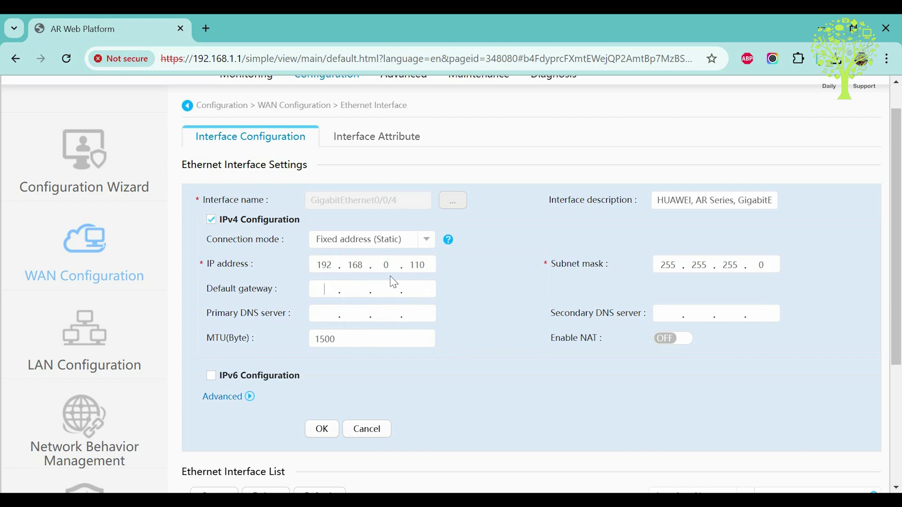
type("192.1..")
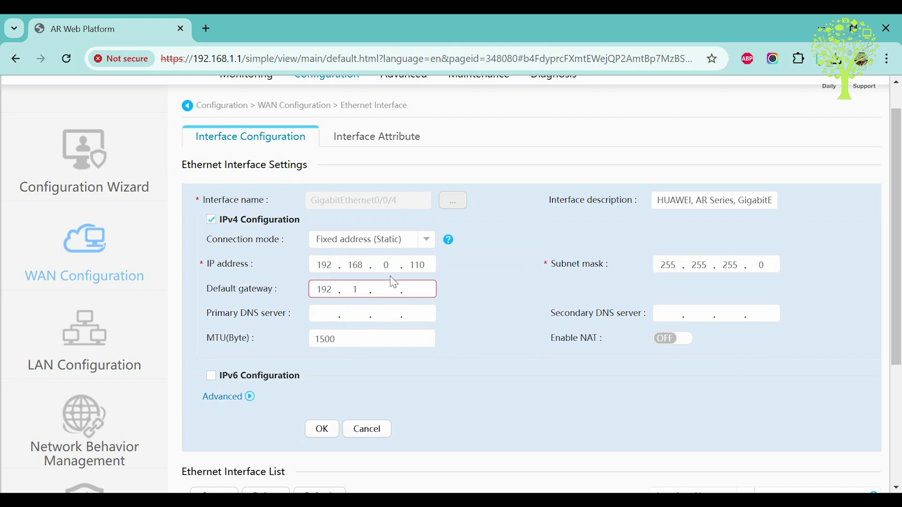
type("68")
type("1")
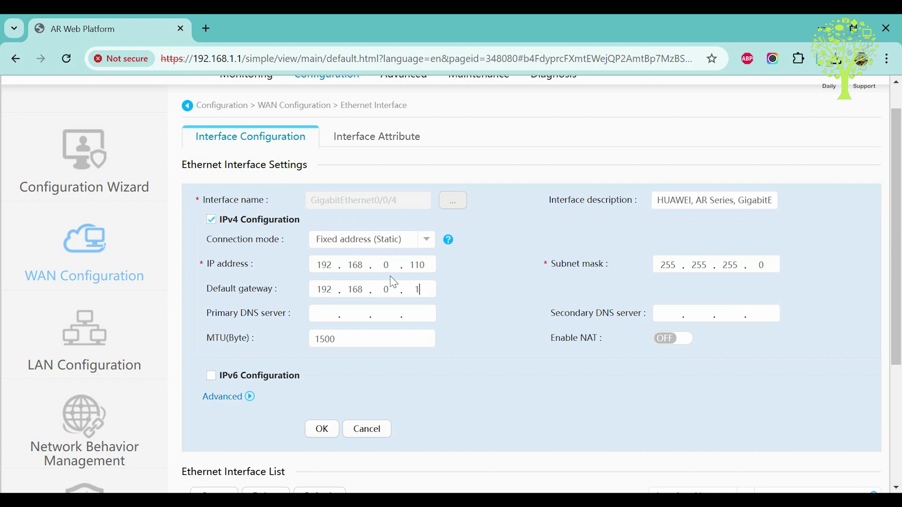
key("Tab")
type("8.")
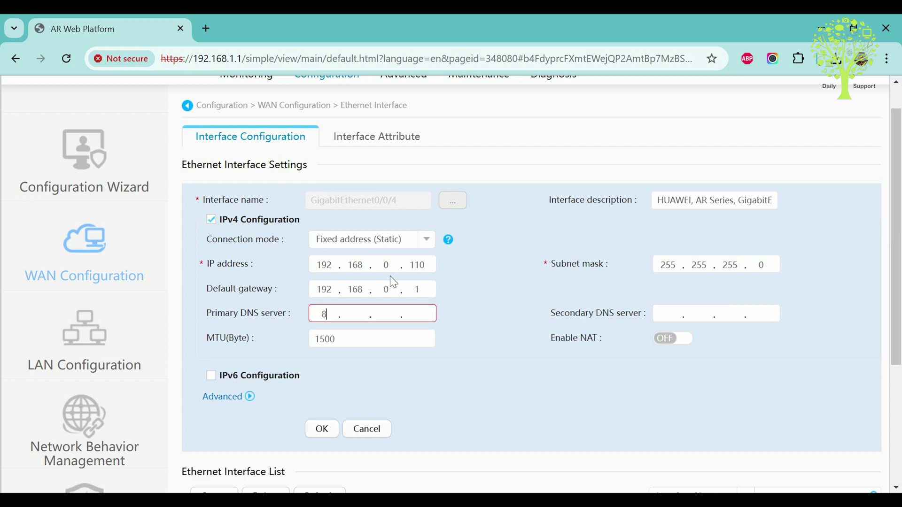
type("8.8.8")
key("Tab")
type("4.4.2.2")
key("Tab")
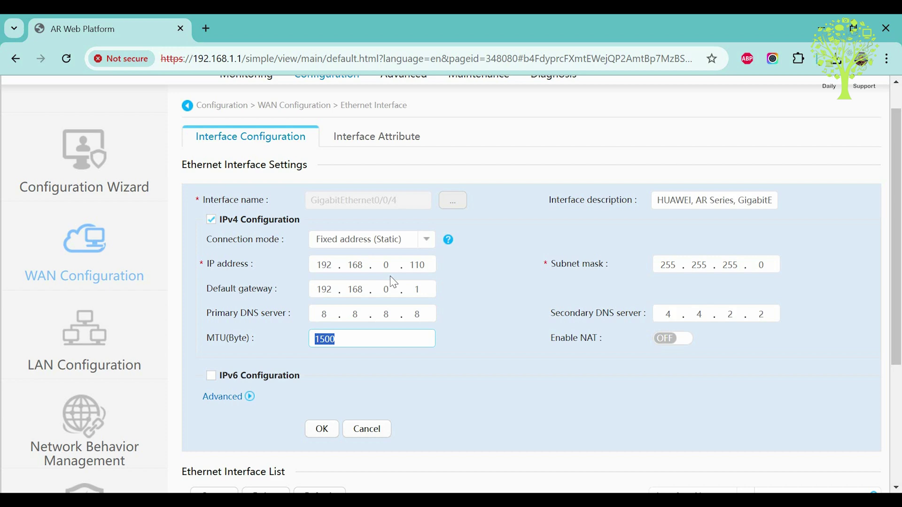
left_click(671, 340)
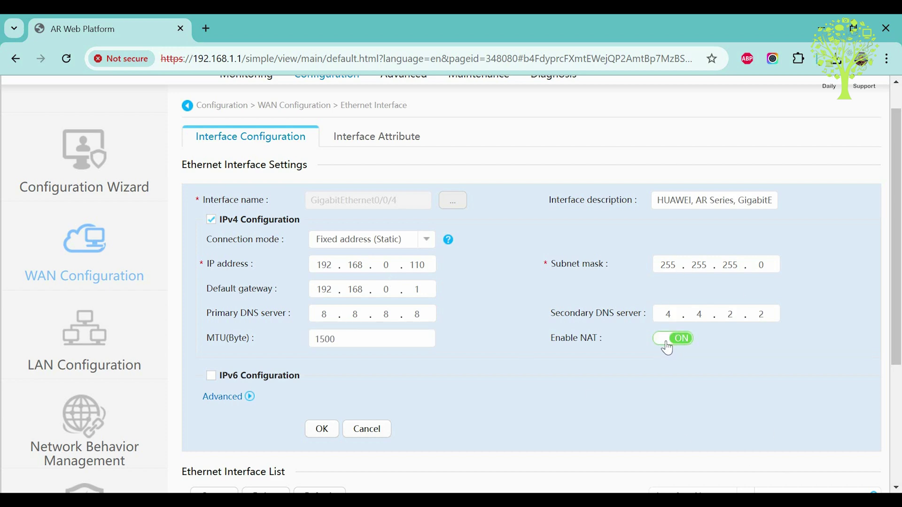
left_click(320, 436)
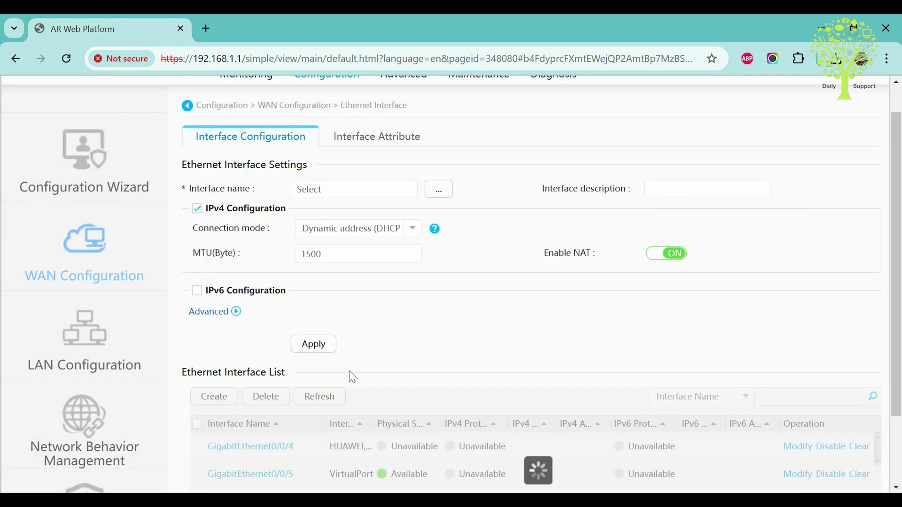
scroll(349, 371, "down", 2)
Inspect GigabitEthernet0/0/4's details, confirming it is down at 192.168.0.110/24
left_click(274, 356)
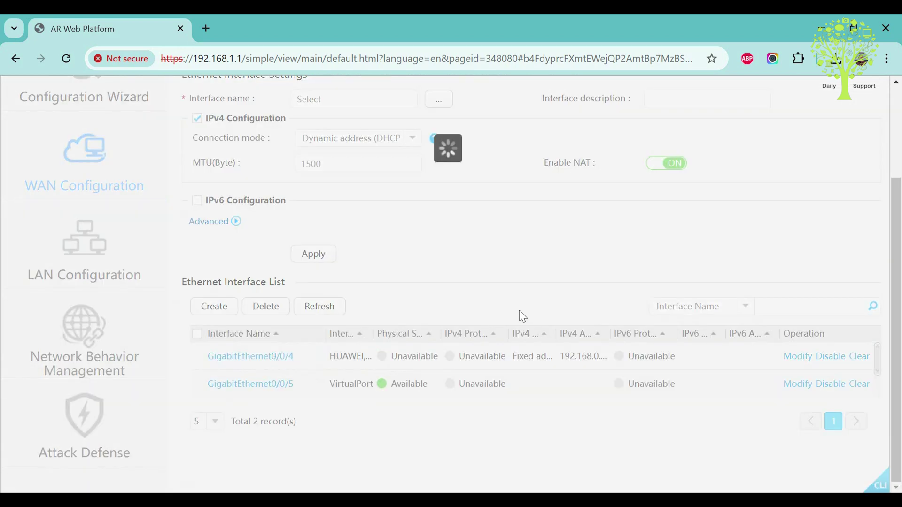
scroll(409, 311, "down", 2)
scroll(409, 313, "down", 1)
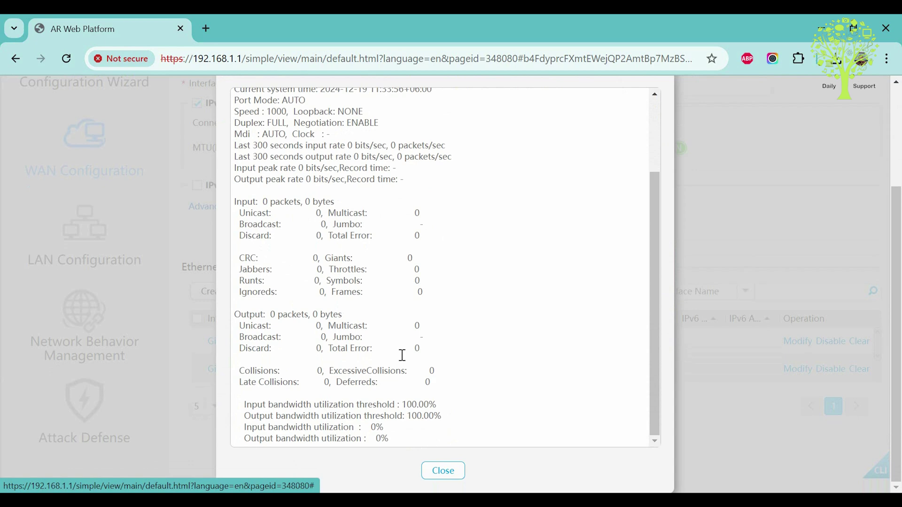
scroll(401, 354, "up", 1)
scroll(470, 353, "up", 1)
scroll(423, 263, "up", 3)
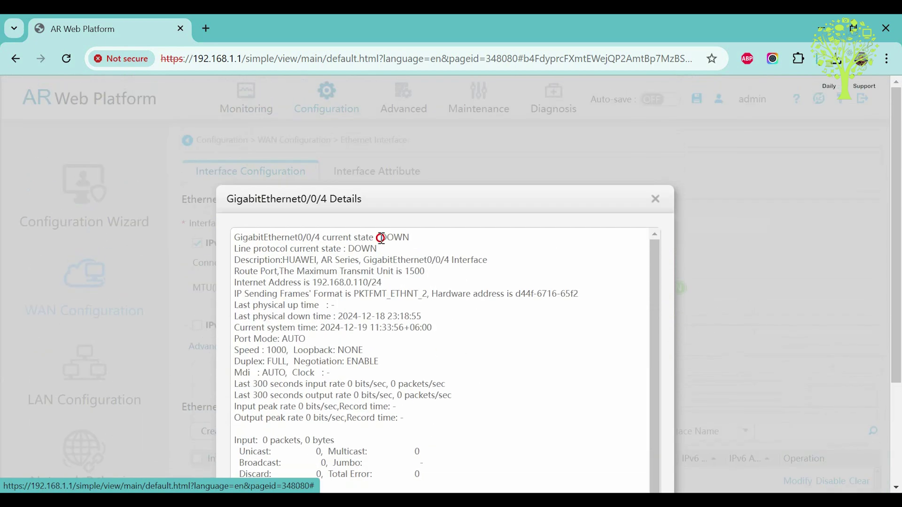
double_click(384, 238)
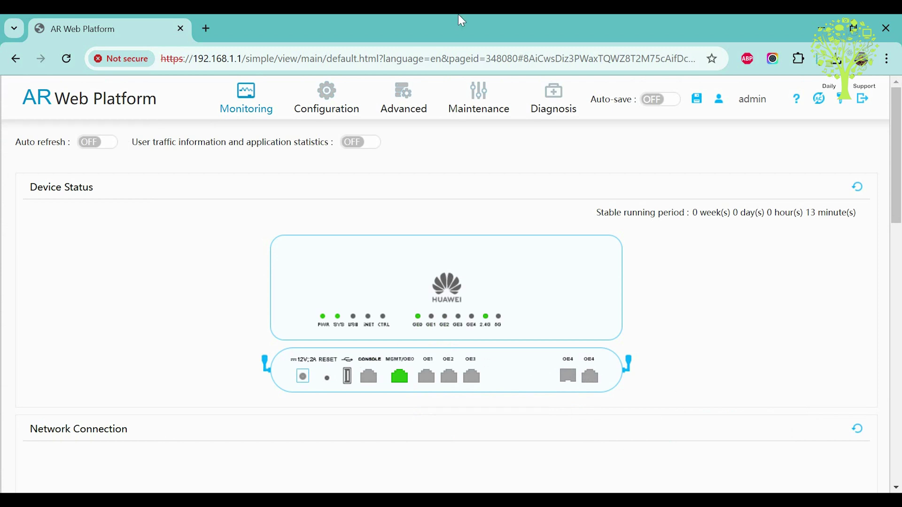
Refresh device status and confirm GigabitEthernet0/0/4 is up at 192.168.0.110, then view Advanced settings
left_click(857, 187)
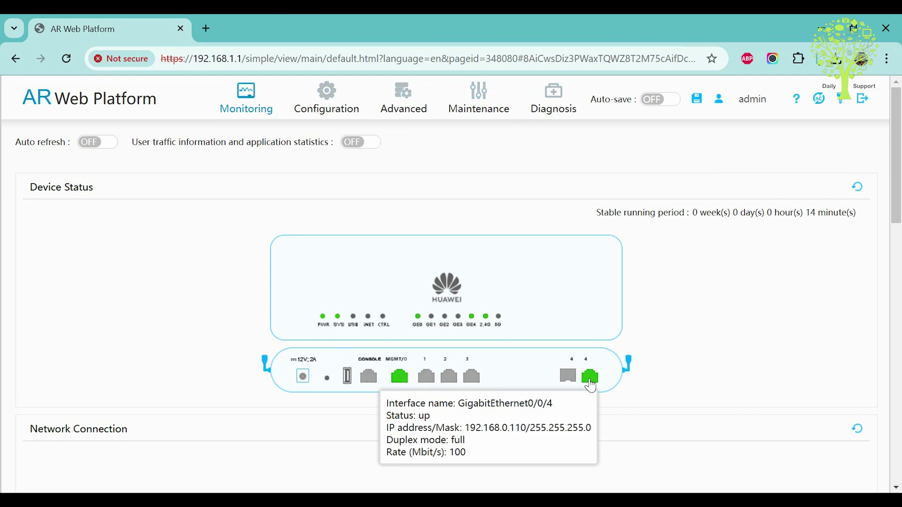
left_click(334, 101)
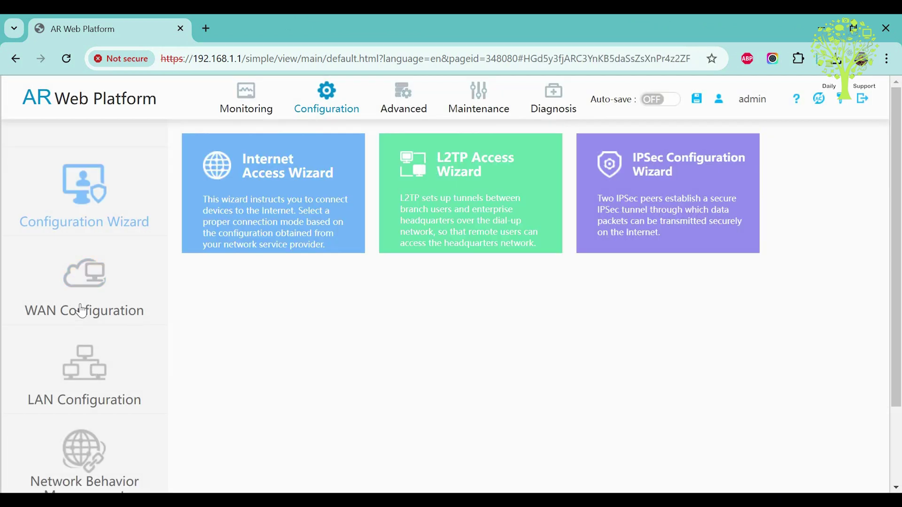
left_click(92, 301)
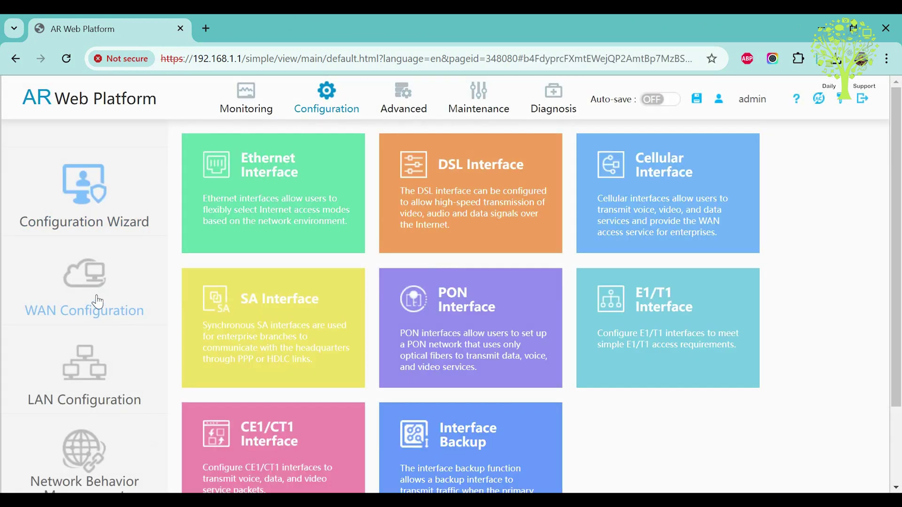
left_click(271, 162)
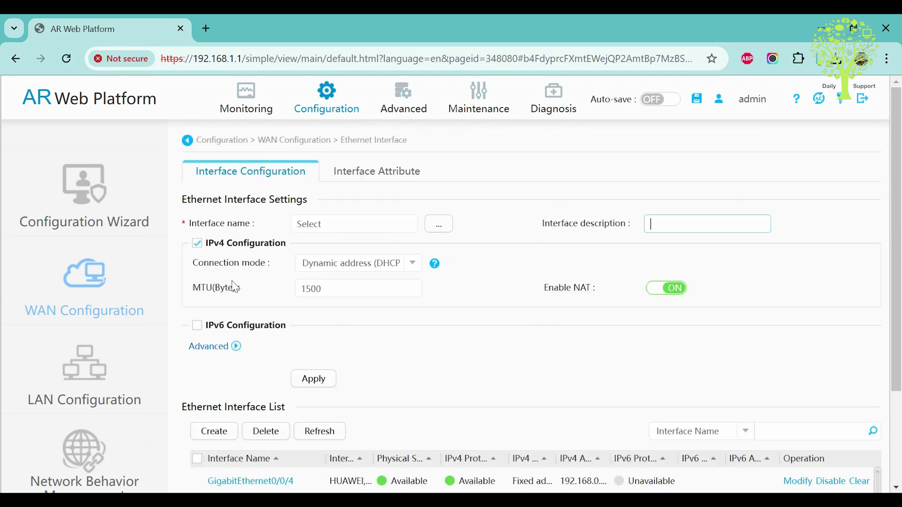
scroll(455, 407, "down", 3)
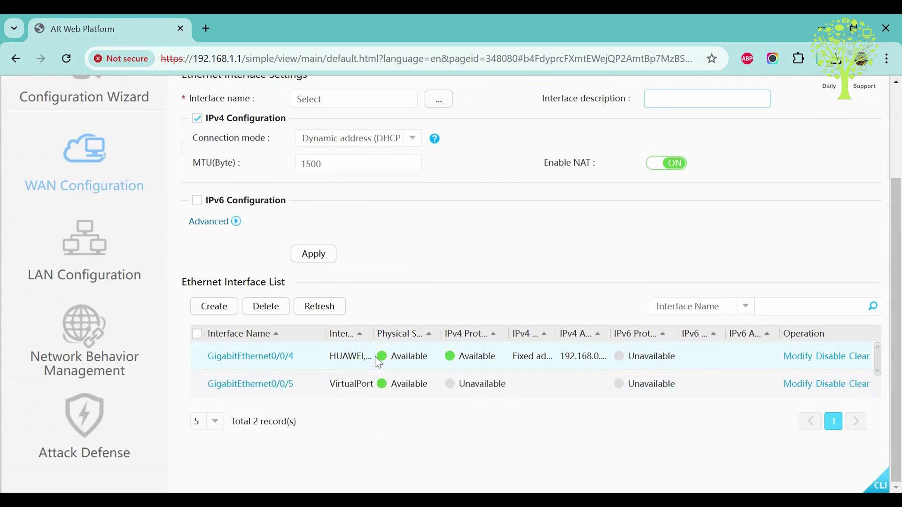
left_click(404, 101)
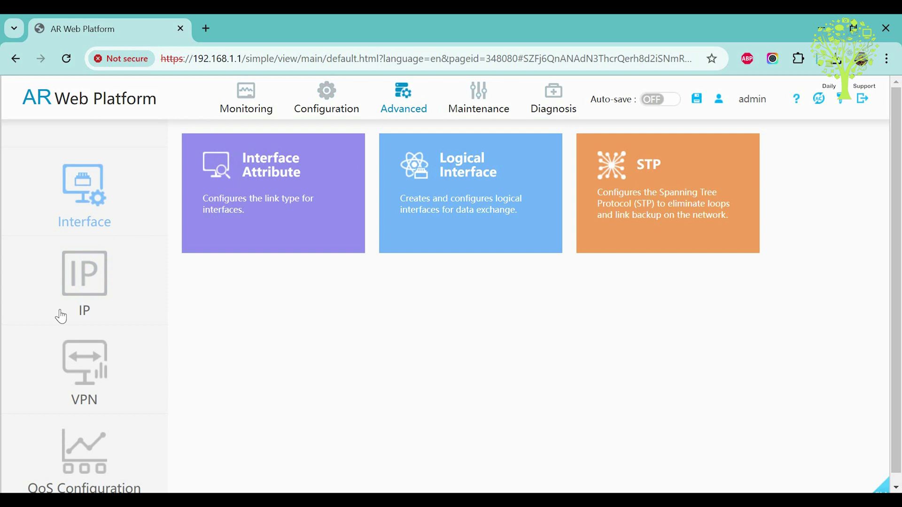
Ping 8.8.8.8 (no reply) and gateway 192.168.0.1 (3 ms reply) from Command Prompt
left_click(87, 284)
type("pi")
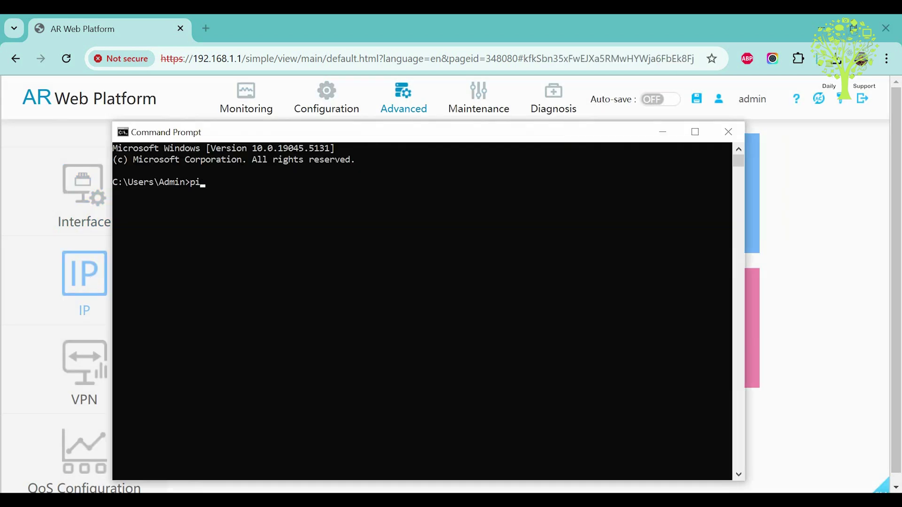
type("ng 8.8.8.8")
key("Return")
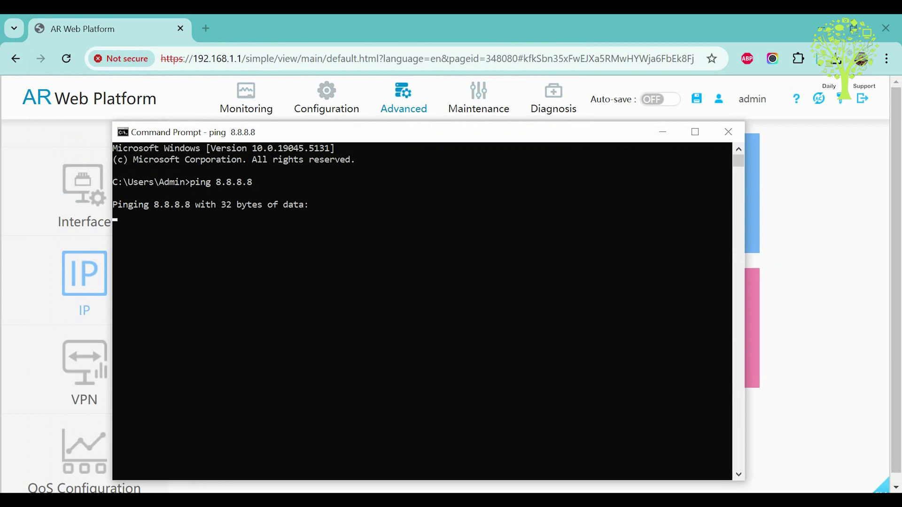
key("ctrl+c")
type("ping 1892.1")
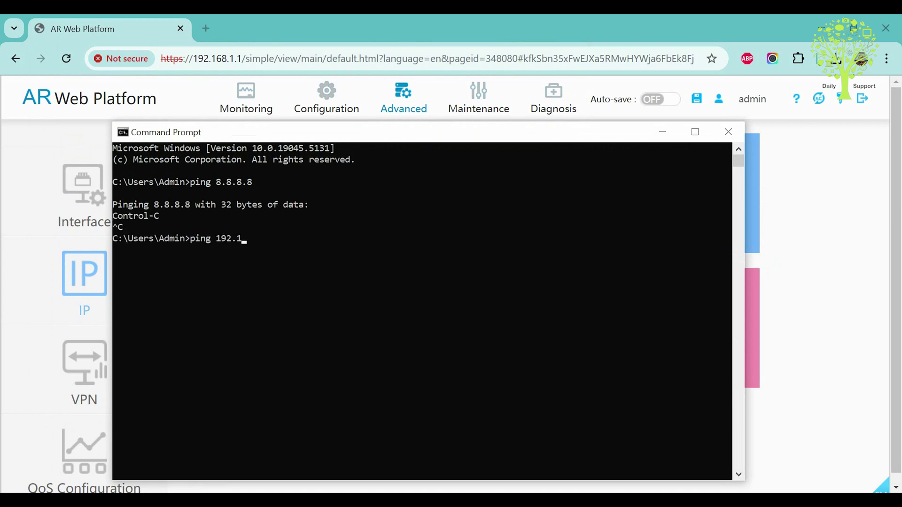
type("6801")
key("Return")
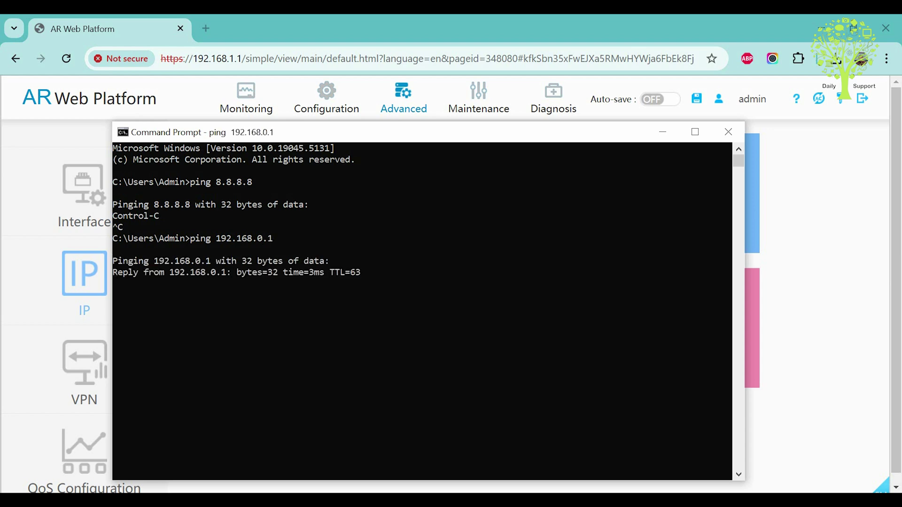
key("ctrl+c")
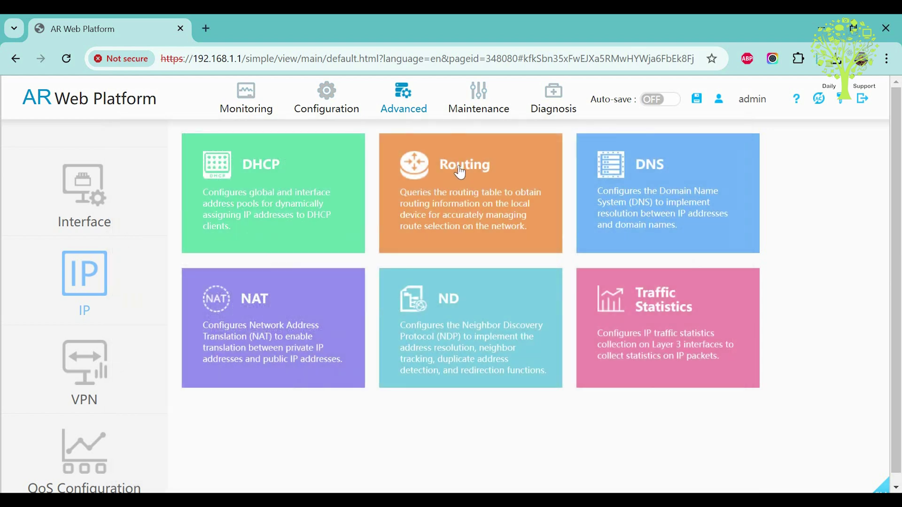
Start a static route with destination 0.0.0.0 and mask 0.0.0.0
left_click(460, 172)
scroll(284, 350, "down", 2)
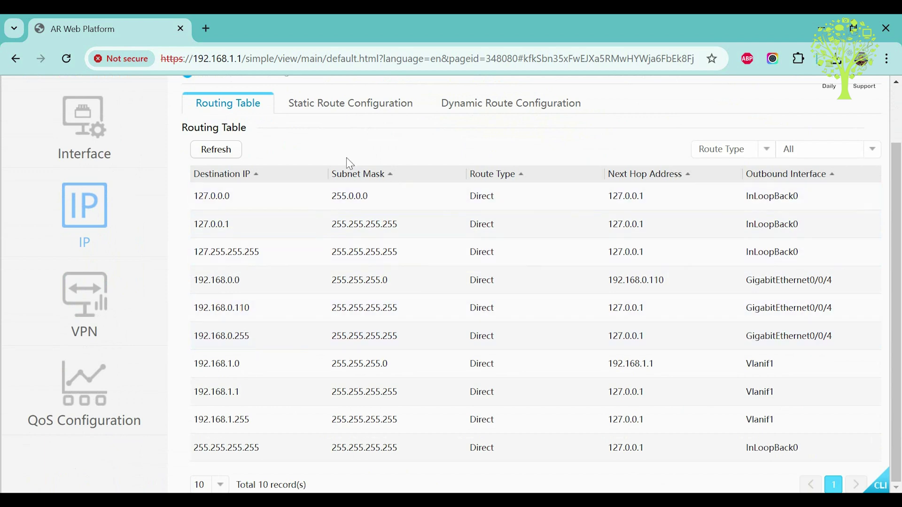
scroll(346, 157, "up", 2)
left_click(327, 175)
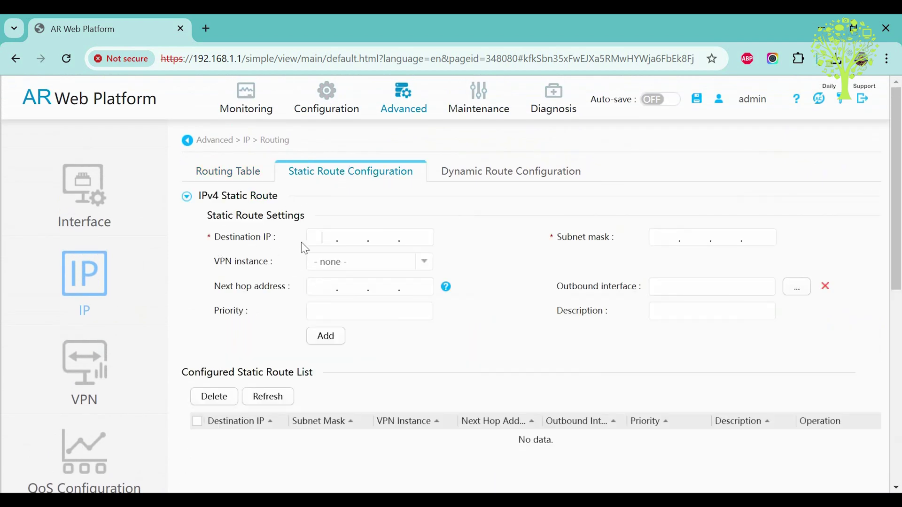
type("0 . 0 . 0 . 0")
key("Tab")
type("0.0.0.0")
Set the route's next hop to 192.168.0.1 via GigabitEthernet0/0/4
left_click(329, 294)
type("192.1")
type("68.")
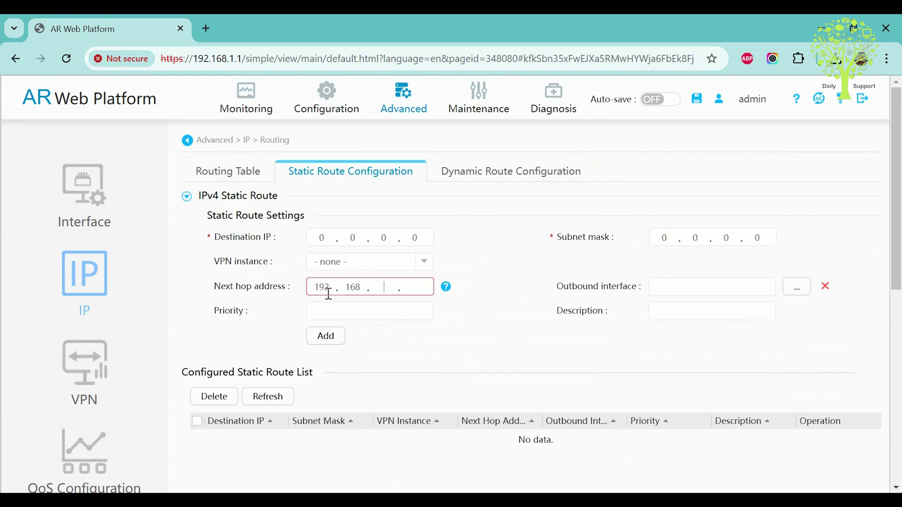
type("0.1")
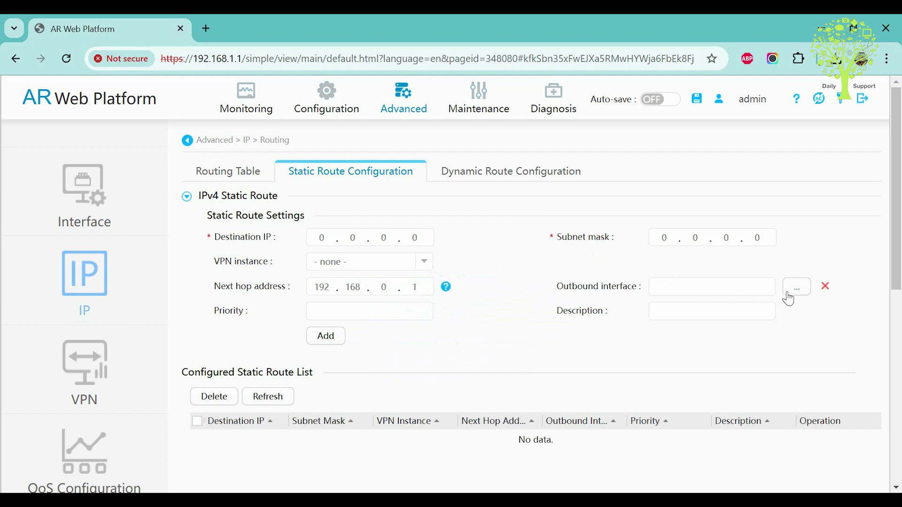
left_click(793, 299)
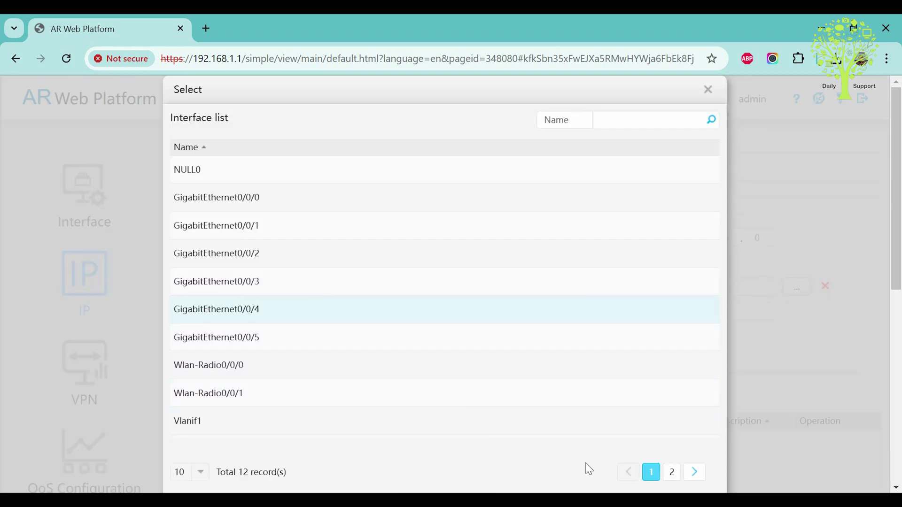
scroll(458, 461, "down", 5)
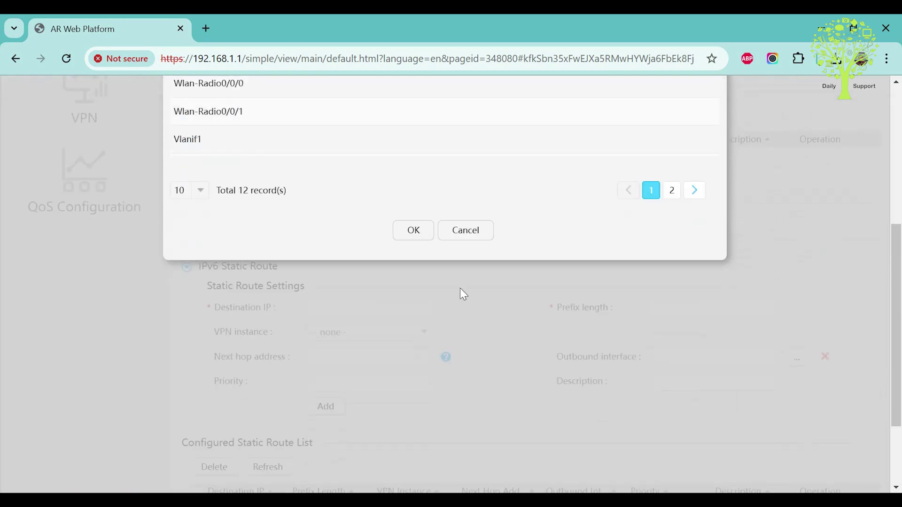
left_click(413, 235)
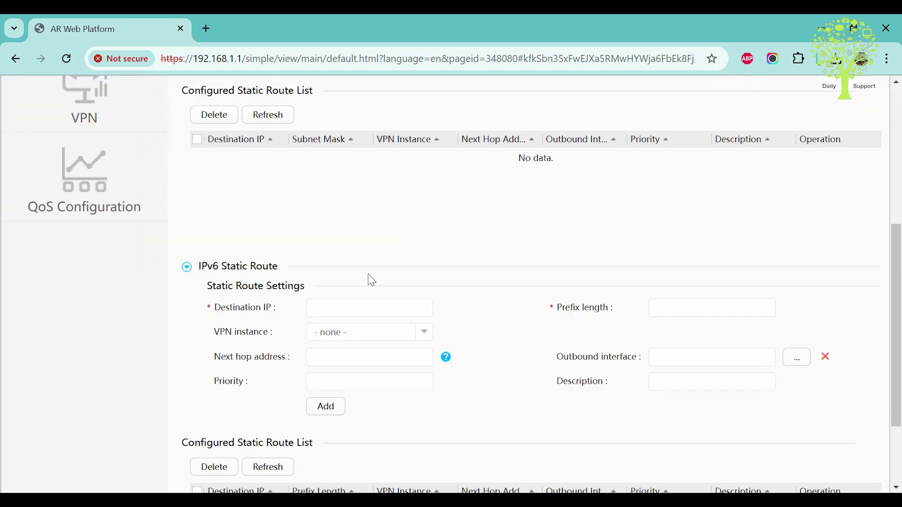
scroll(373, 285, "up", 5)
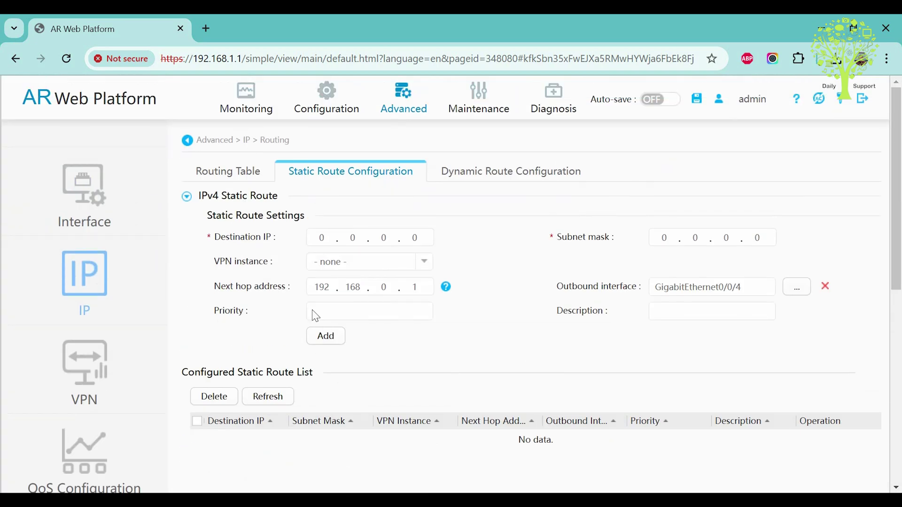
Give the route priority 1 and description 'For Internet Access', and add it
left_click(330, 317)
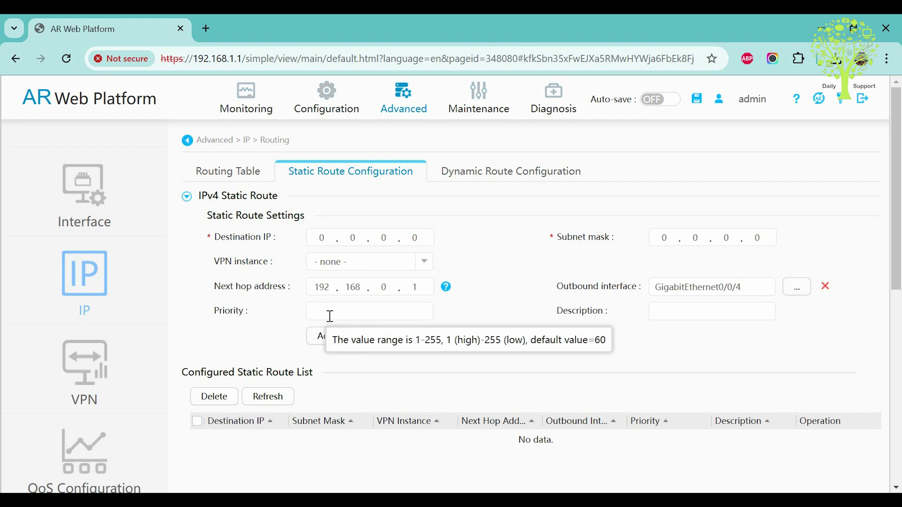
type("1")
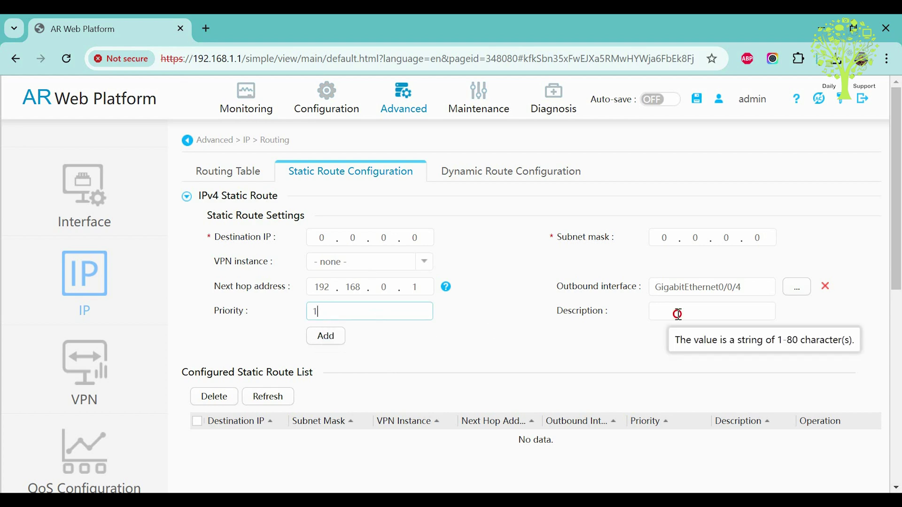
left_click(678, 314)
type("For")
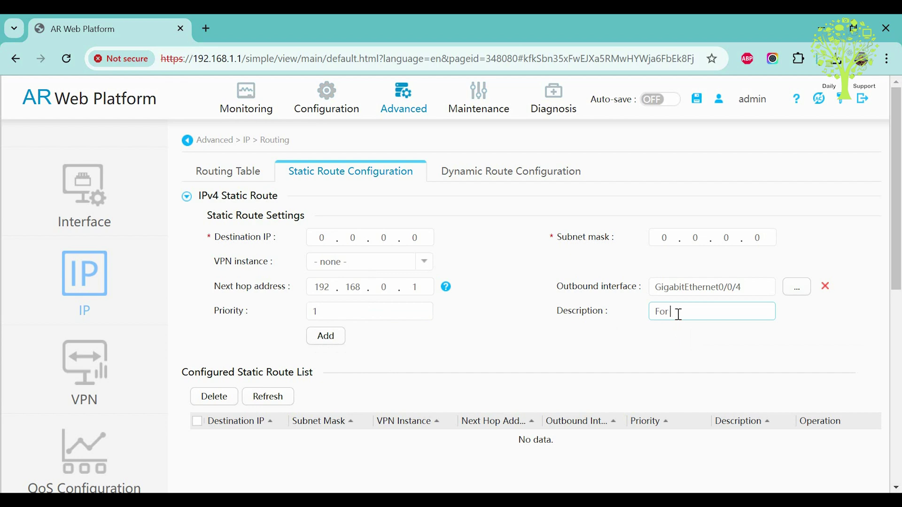
type(" Internet Access")
left_click(339, 340)
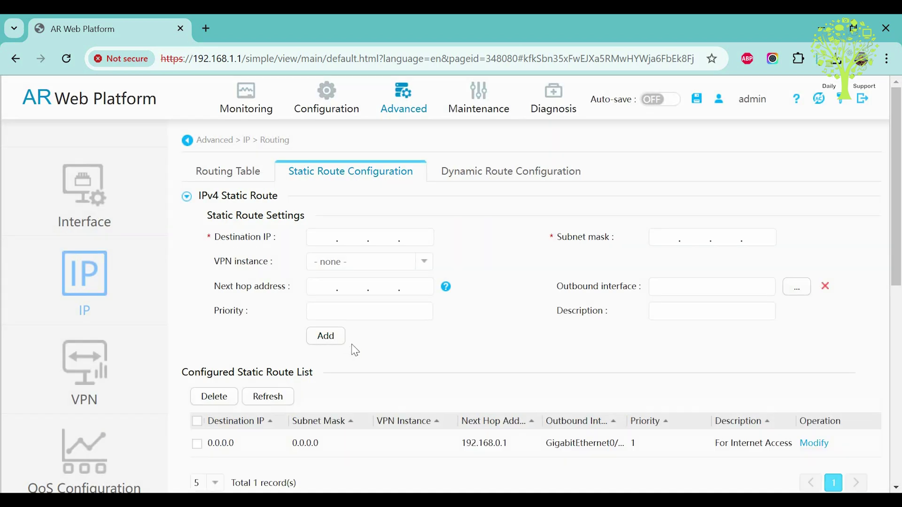
scroll(385, 338, "down", 3)
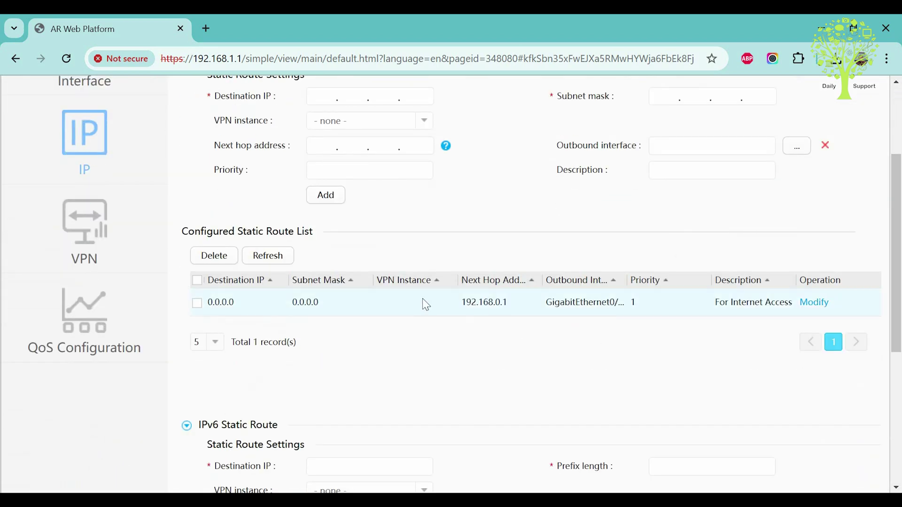
scroll(263, 324, "up", 3)
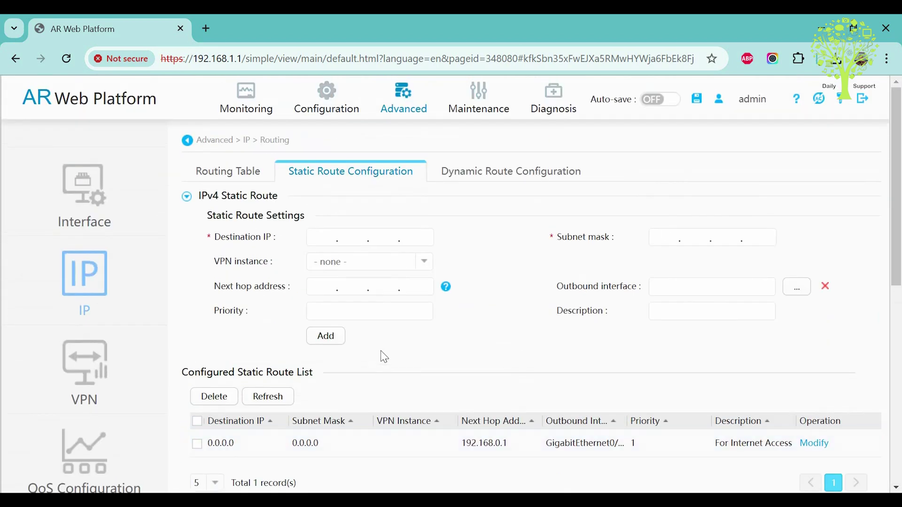
Save the router configuration and dismiss the success message
left_click(696, 98)
left_click(421, 315)
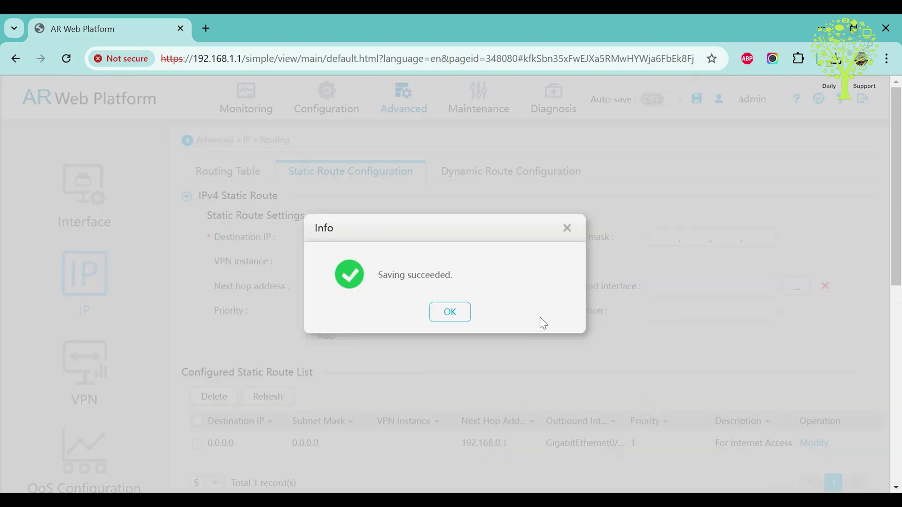
left_click(464, 315)
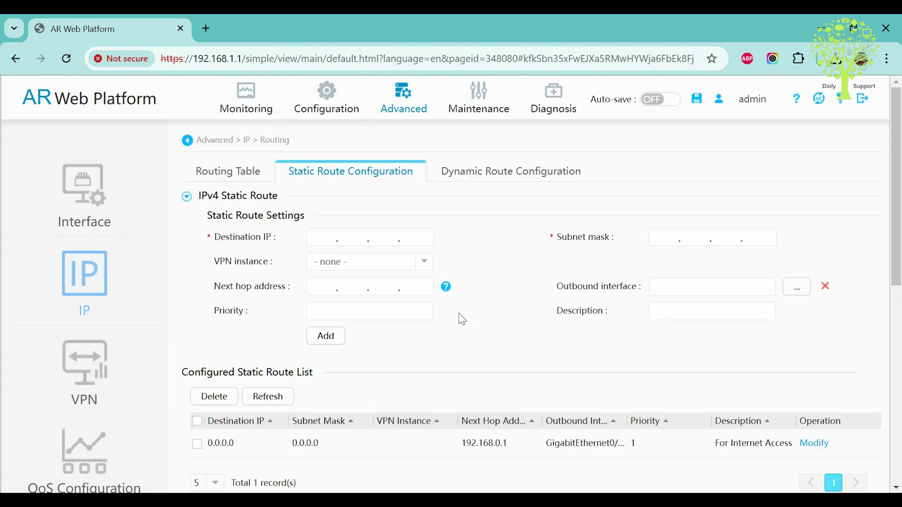
Check the Monitoring overview showing terminal, router and internet connected
left_click(242, 107)
scroll(370, 328, "down", 3)
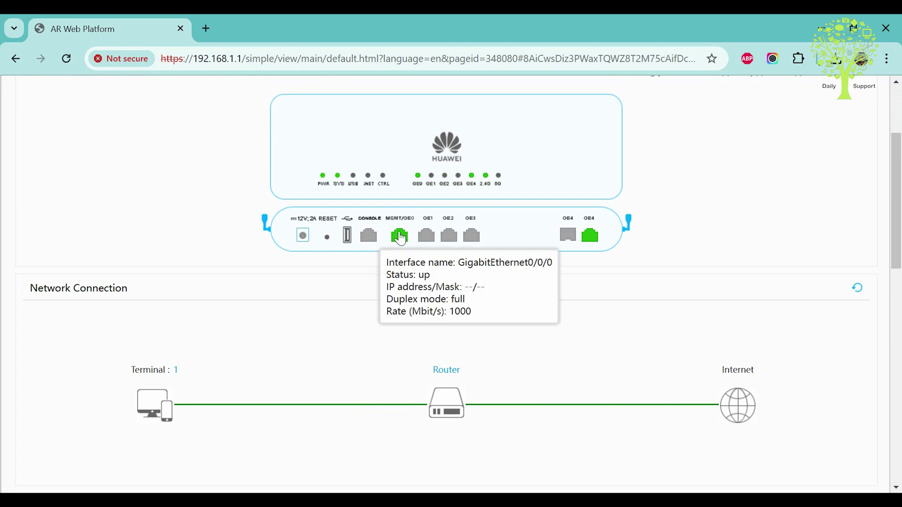
scroll(401, 239, "down", 5)
key("alt+Tab")
Rerun ping 8.8.8.8 in Command Prompt, getting replies with 0% loss
left_click(424, 339)
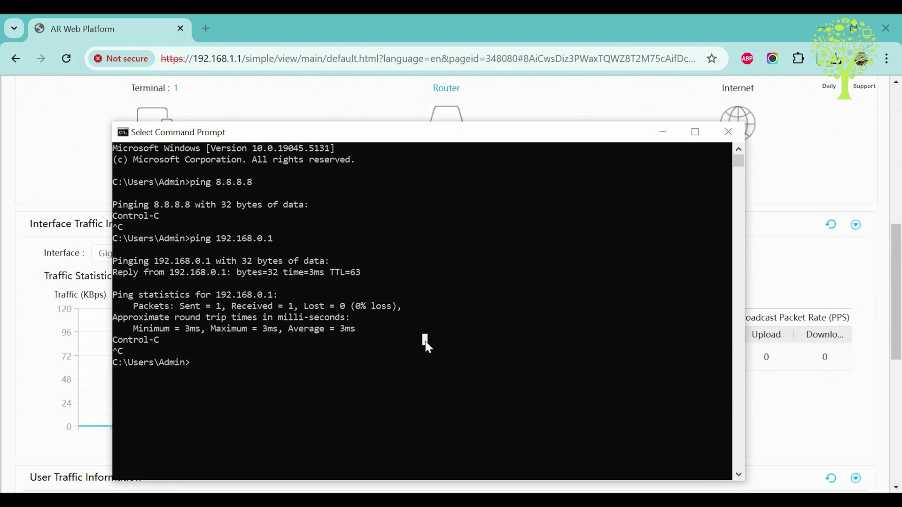
key("Up")
key("Up")
key("Return")
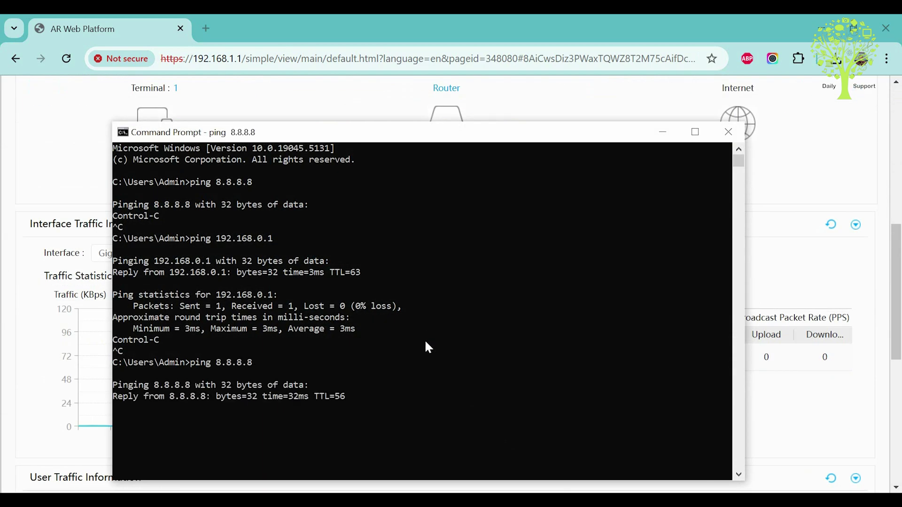
key("ctrl+c")
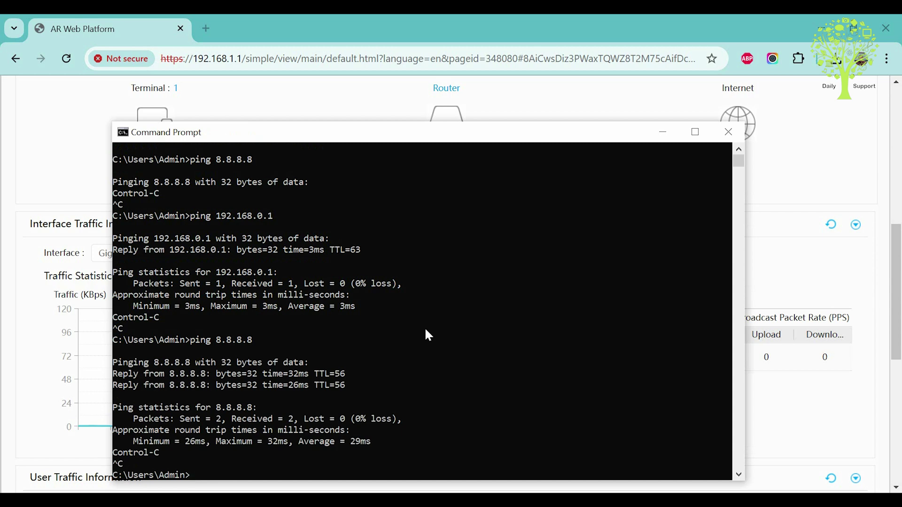
Load huawei.com in a new browser tab
left_click(210, 28)
type("huawei.com")
key("Return")
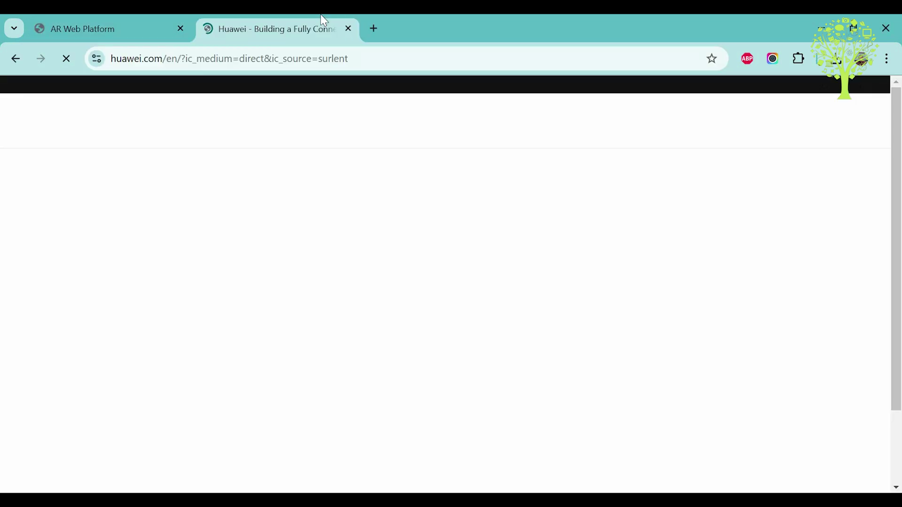